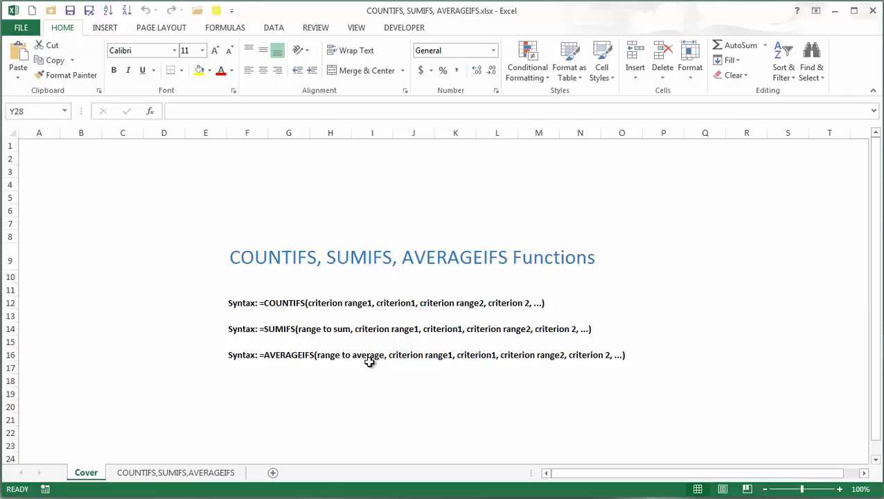
# Step: On the COUNTIFS,SUMIFS,AVERAGEIFS sheet, begin a COUNTIFS formula in G7 with gender range $B$4:$B$75 and criterion G3
pyautogui.click(196, 475)
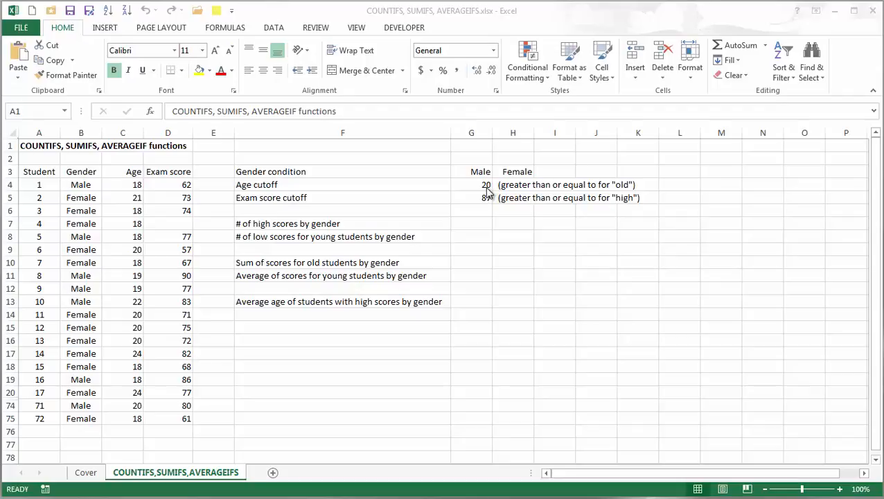
pyautogui.click(471, 223)
pyautogui.write('=c')
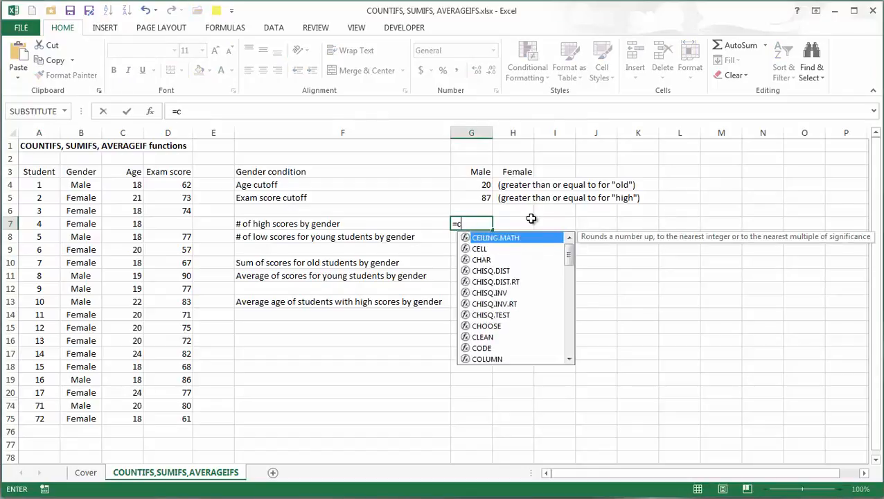
pyautogui.write('ountifs(')
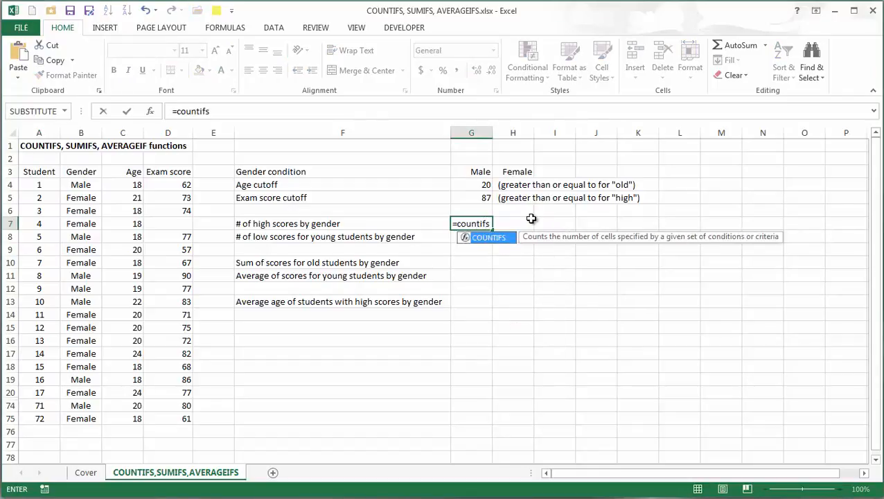
pyautogui.click(86, 185)
pyautogui.moveTo(81, 419); pyautogui.dragTo(81, 419)
pyautogui.press('F4')
pyautogui.write(',')
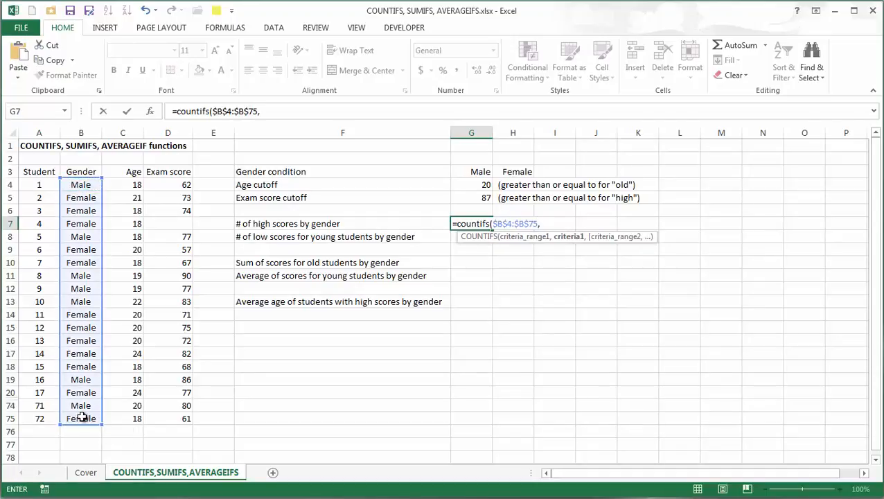
pyautogui.click(465, 171)
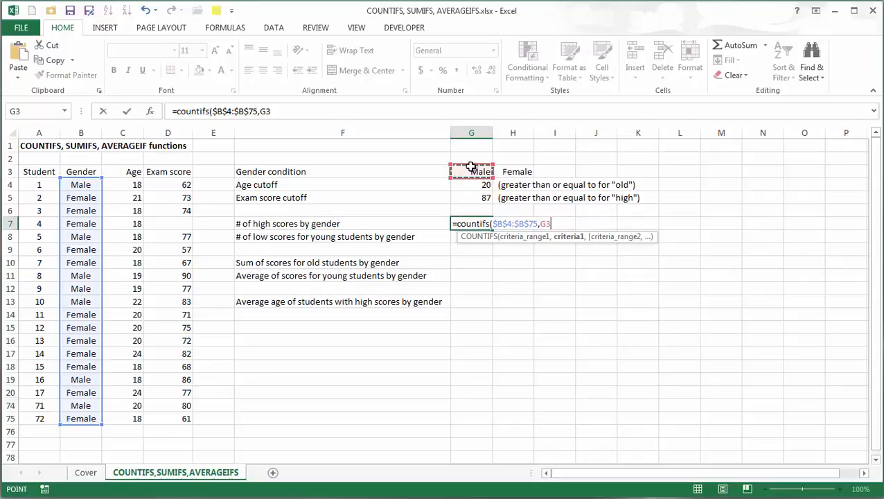
pyautogui.write(',')
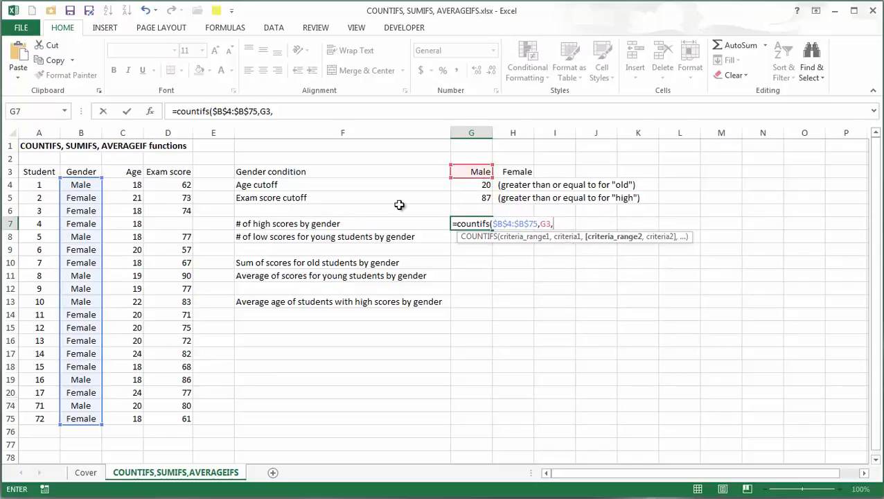
# Step: Complete the G7 formula with exam score range $D$4:$D$75 and criterion ">="&$G$5, and copy it across to H7
pyautogui.click(184, 185)
pyautogui.keyDown('shift'); pyautogui.click(178, 418); pyautogui.keyUp('shift')
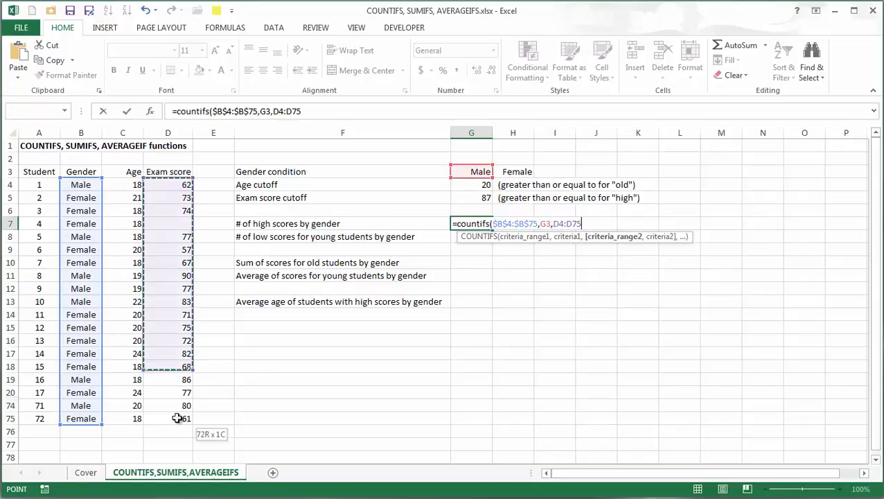
pyautogui.press('F4')
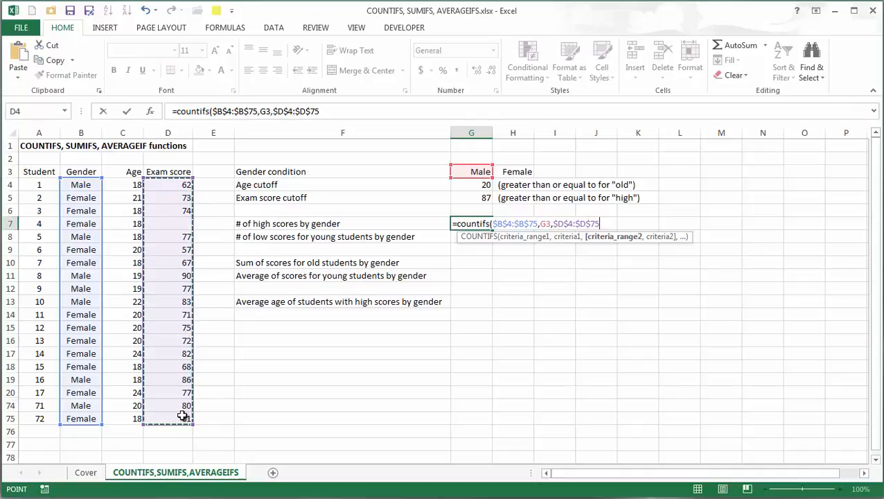
pyautogui.write(',">=')
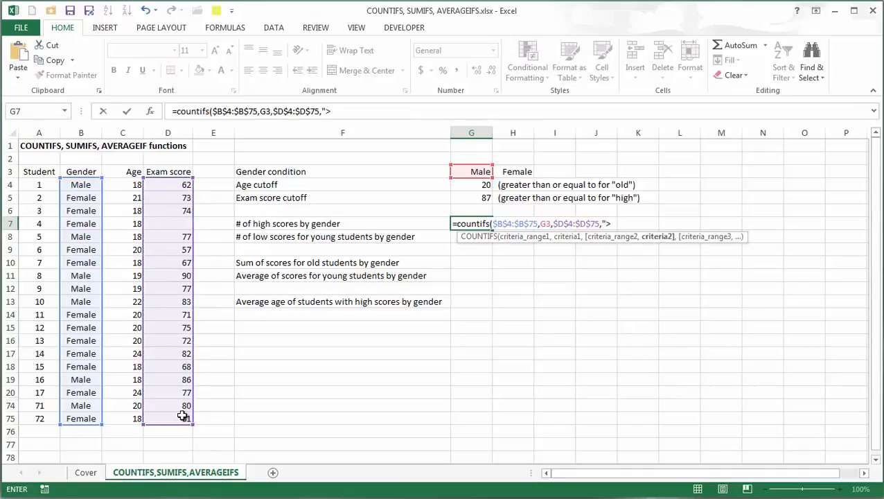
pyautogui.write('"&')
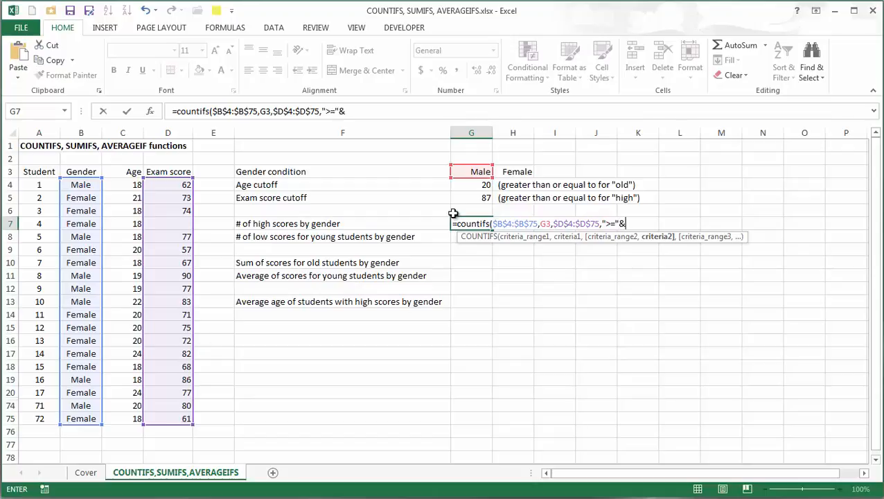
pyautogui.click(469, 198)
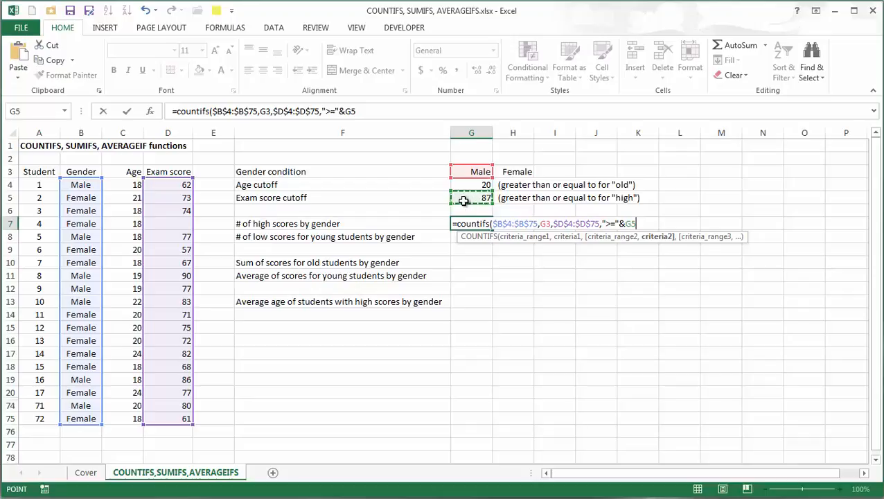
pyautogui.press('F4')
pyautogui.write(')')
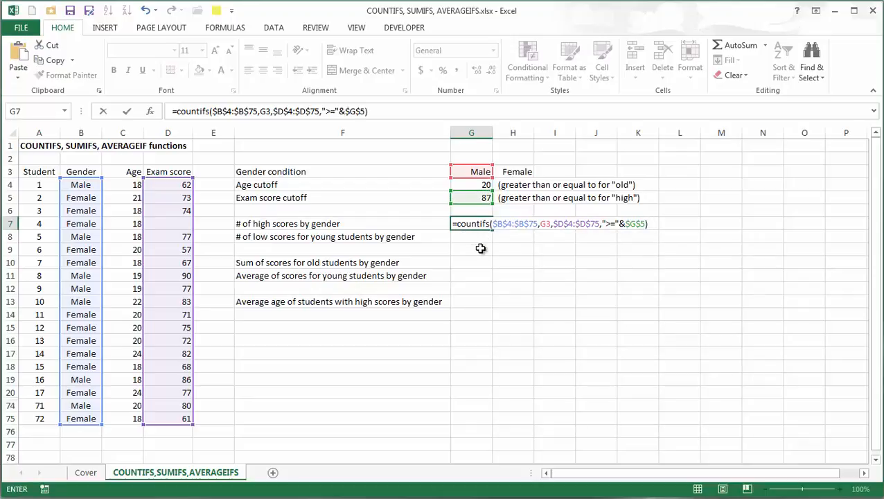
pyautogui.press('Return')
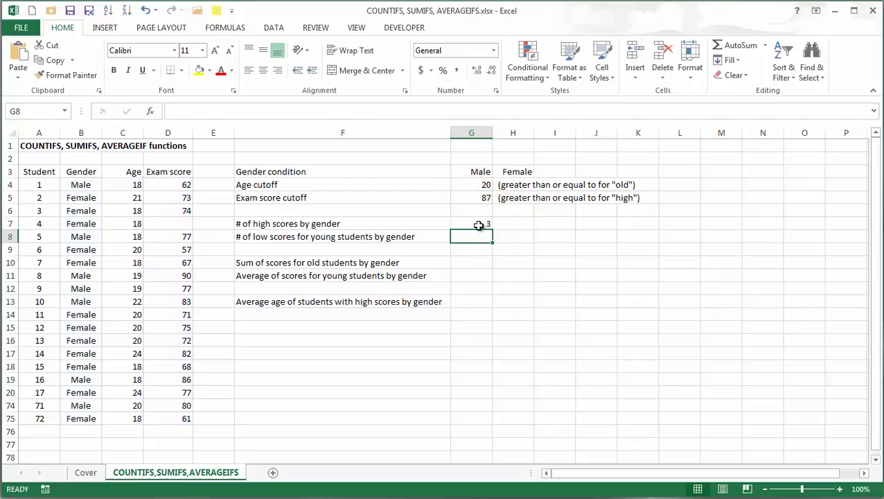
pyautogui.click(476, 225)
pyautogui.moveTo(492, 228); pyautogui.dragTo(531, 227)
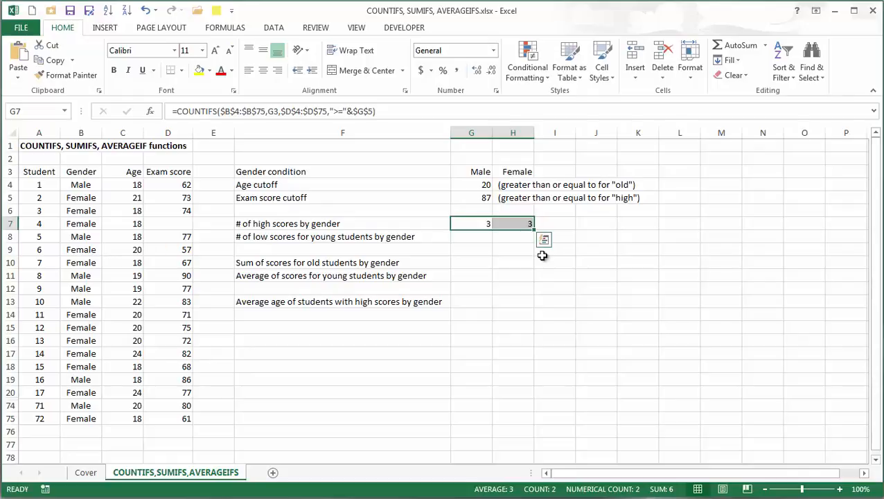
# Step: Begin a COUNTIFS formula in G8 with gender range $B$4:$B$75 and criterion G3
pyautogui.click(478, 237)
pyautogui.write('=')
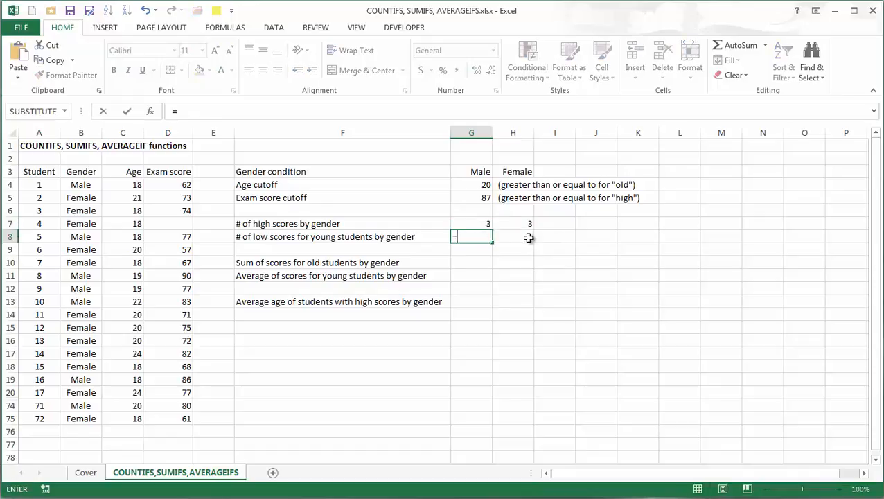
pyautogui.write('countifs(')
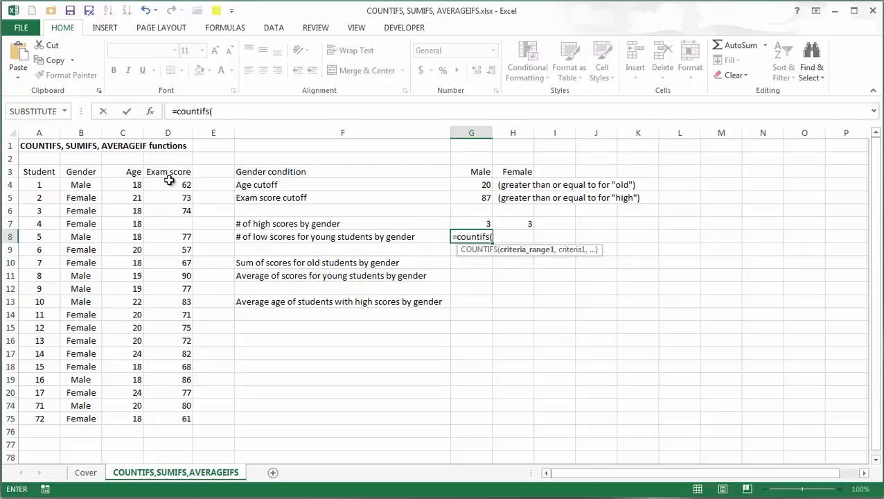
pyautogui.click(81, 185)
pyautogui.keyDown('shift'); pyautogui.click(76, 418); pyautogui.keyUp('shift')
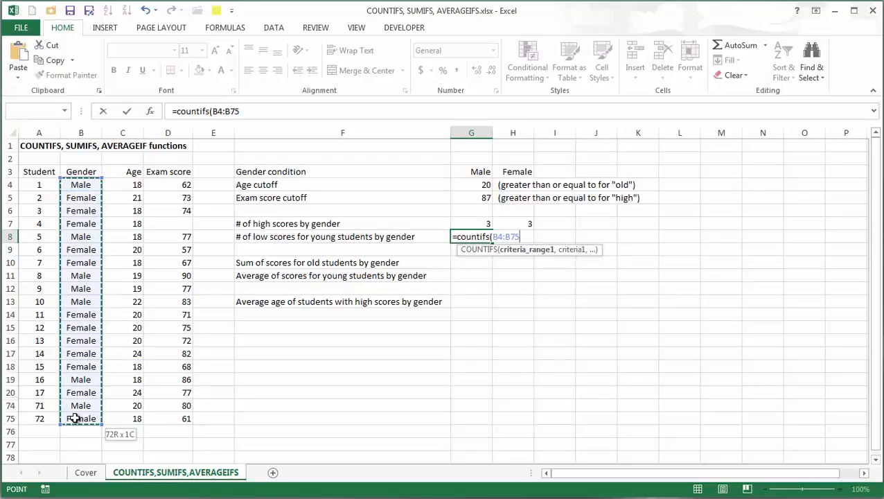
pyautogui.press('F4')
pyautogui.write(',')
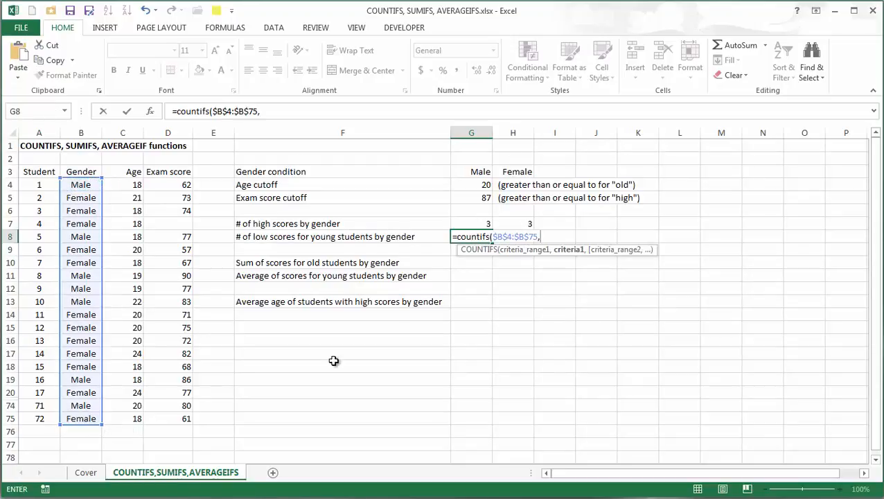
pyautogui.click(467, 172)
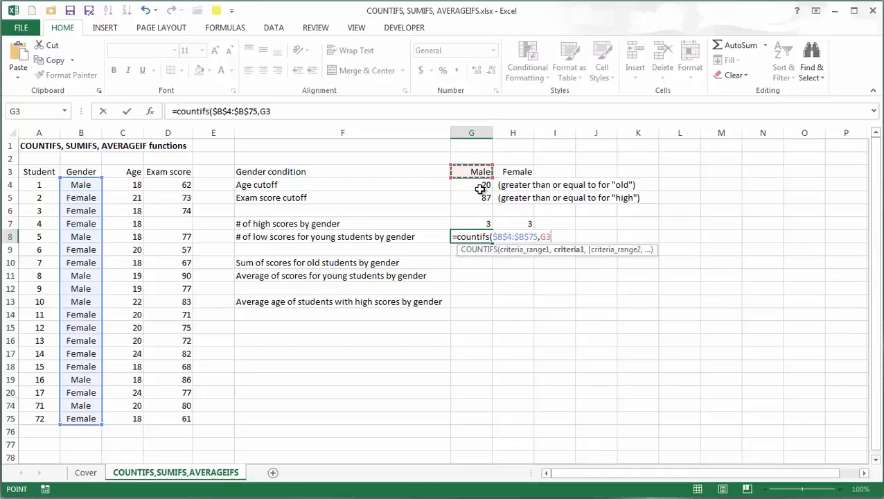
pyautogui.write(',')
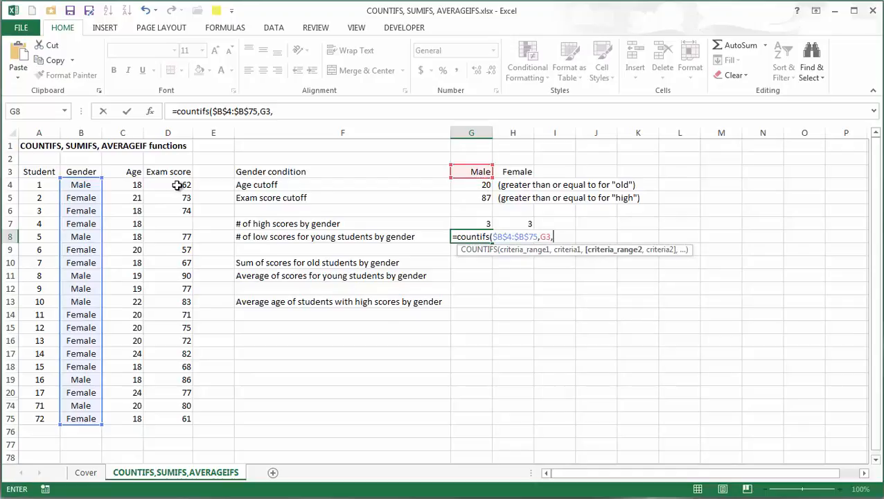
# Step: Add the age range $C$4:$C$75 with criterion "<"&G4 to the G8 formula
pyautogui.click(136, 185)
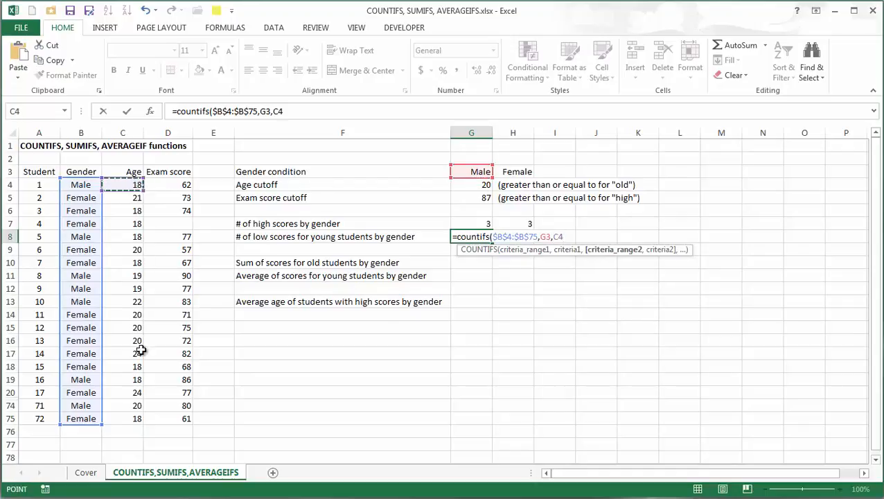
pyautogui.keyDown('shift'); pyautogui.click(125, 423); pyautogui.keyUp('shift')
pyautogui.press('F4')
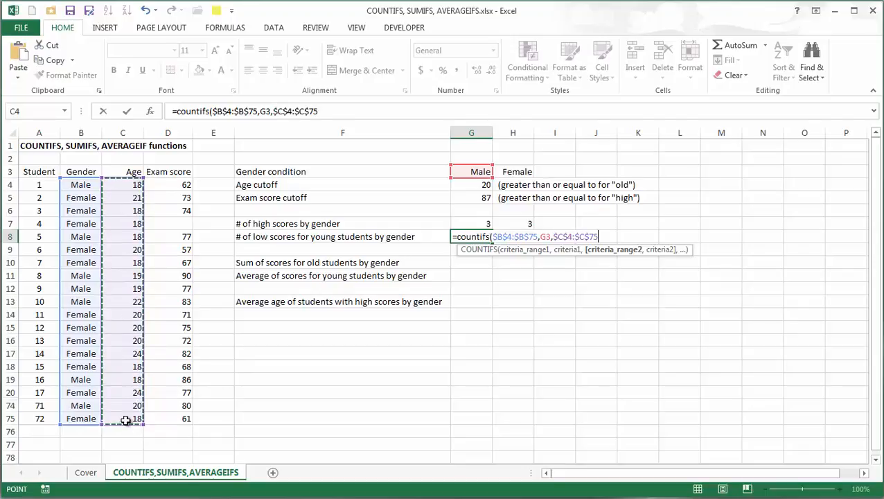
pyautogui.write(',"<"&')
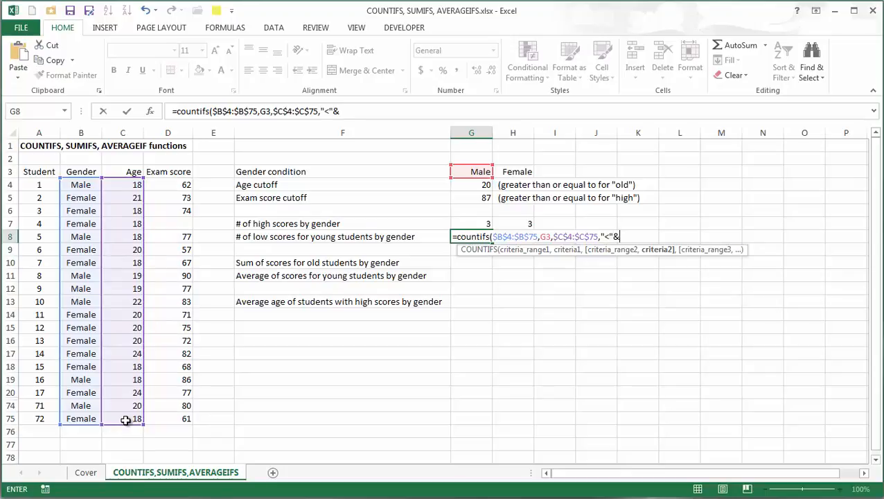
pyautogui.click(471, 185)
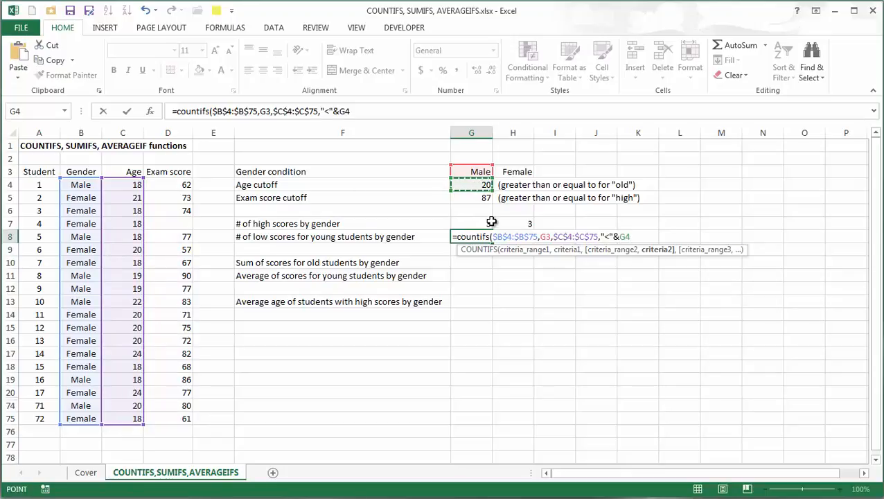
pyautogui.write(',')
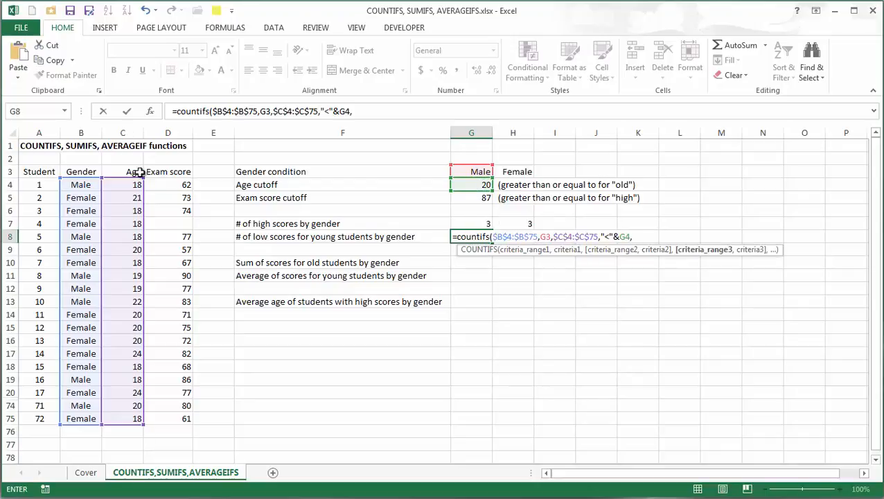
# Step: Add the exam score range $D$4:$D$75 with criterion "<"&$G$5 to the G8 formula
pyautogui.click(182, 183)
pyautogui.keyDown('shift'); pyautogui.click(180, 419); pyautogui.keyUp('shift')
pyautogui.press('F4')
pyautogui.write(',')
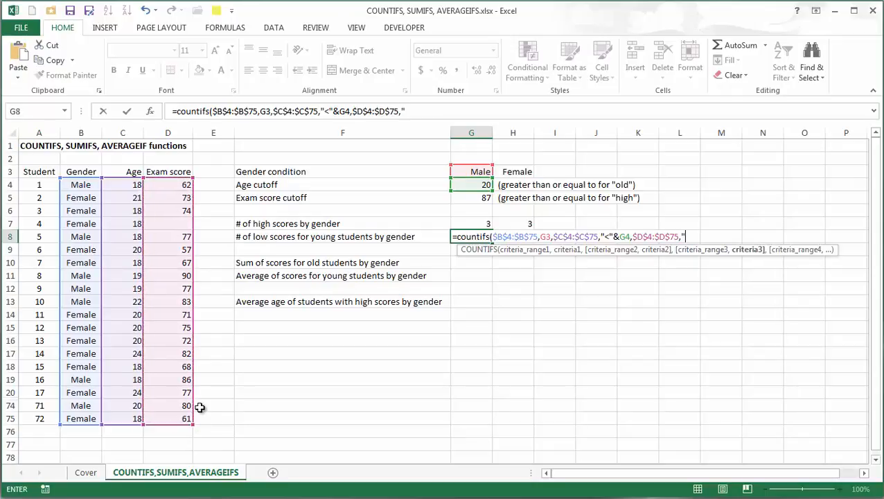
pyautogui.write('"<"&')
pyautogui.click(483, 199)
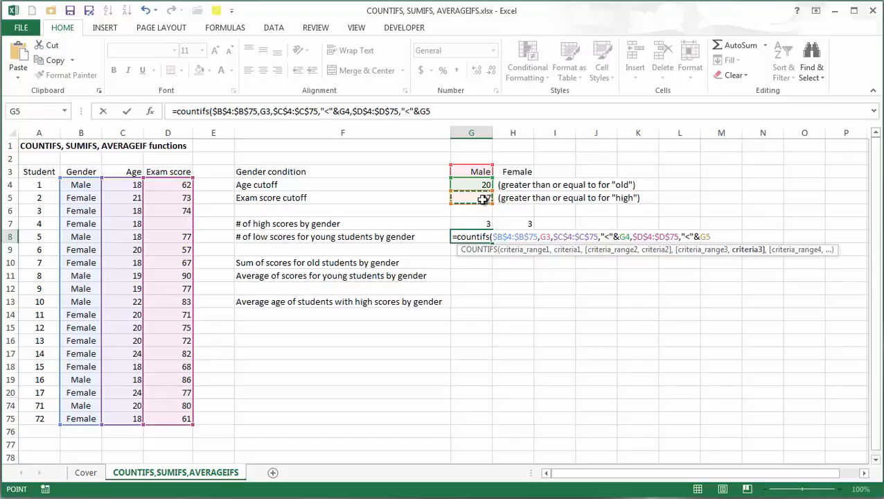
pyautogui.press('F5')
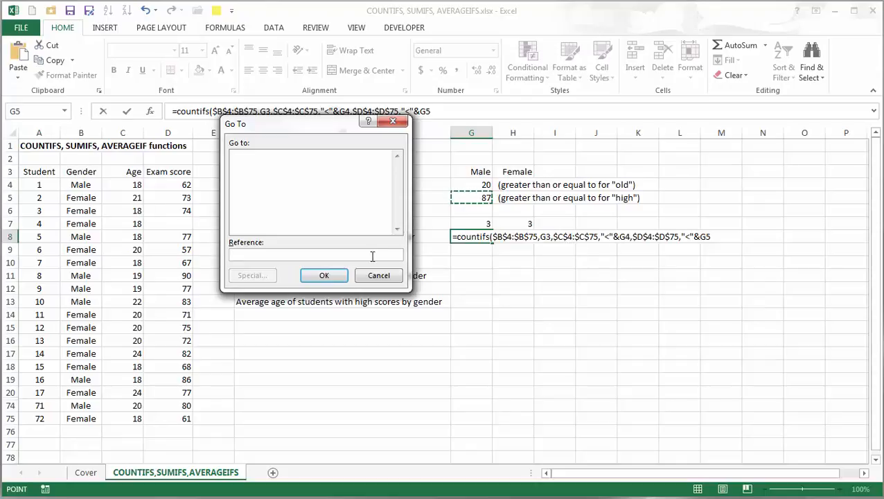
pyautogui.click(389, 277)
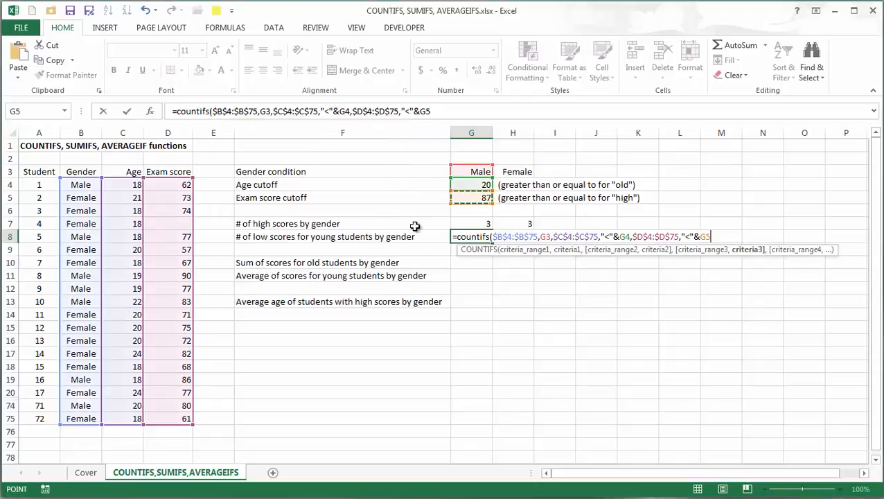
pyautogui.press('F4')
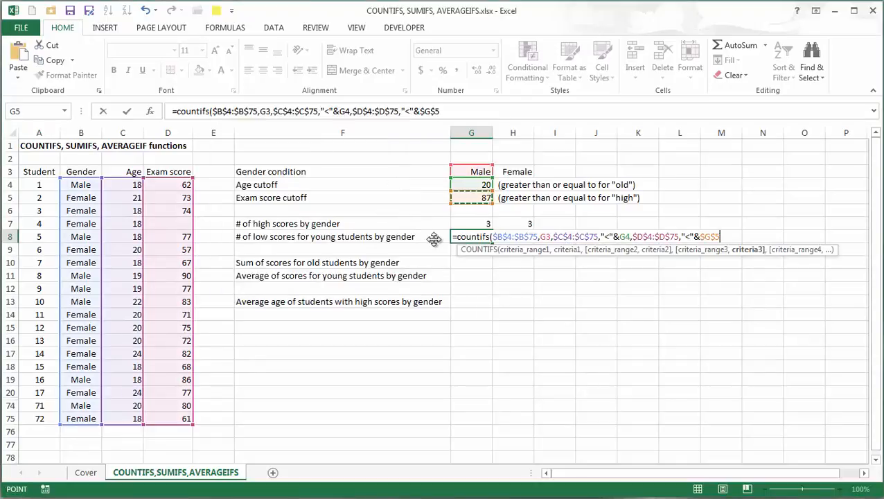
# Step: Make the age cutoff reference absolute as $G$4, then close and enter the G8 formula
pyautogui.click(627, 236)
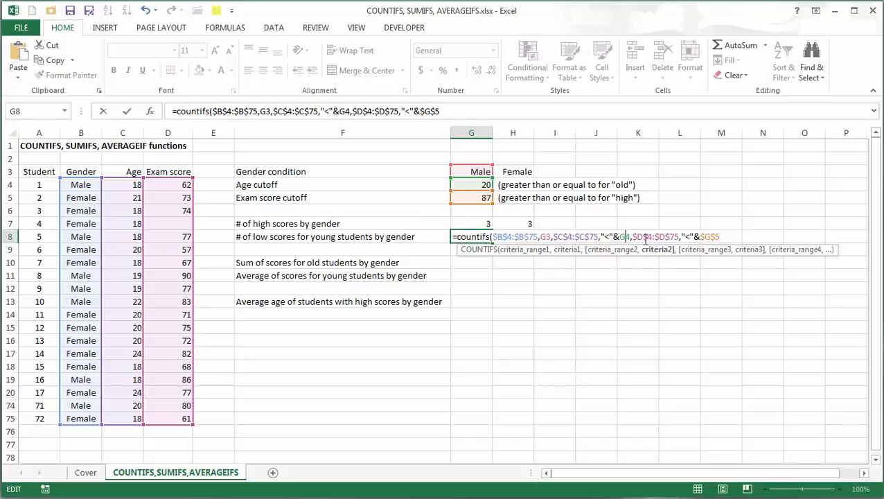
pyautogui.press('F4')
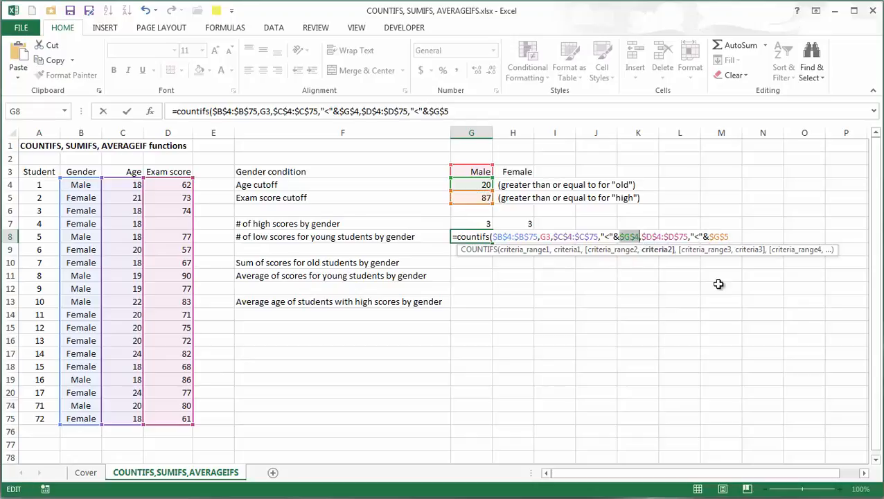
pyautogui.click(742, 238)
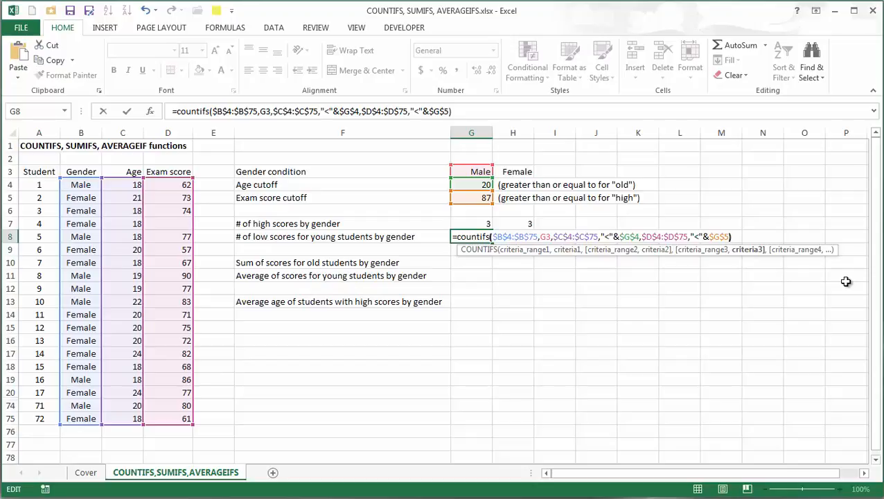
pyautogui.press('Right')
pyautogui.press('Return')
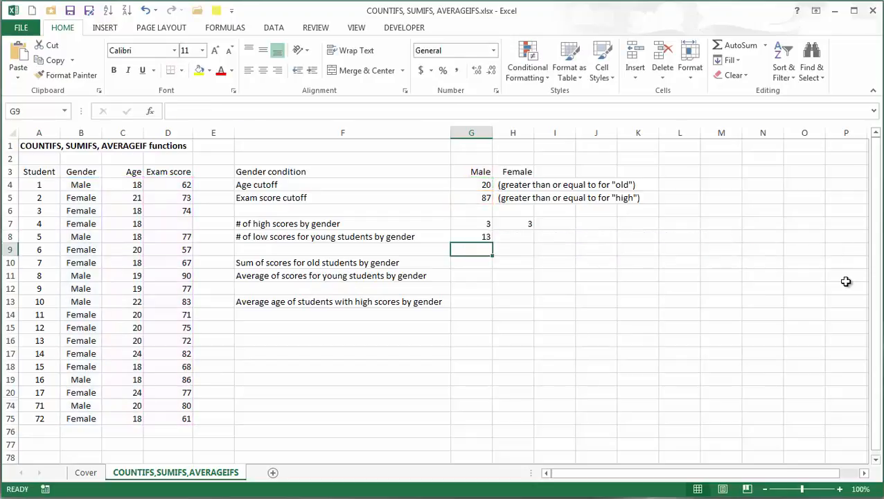
# Step: Copy the low-score count formula from G8 across to H8
pyautogui.click(483, 236)
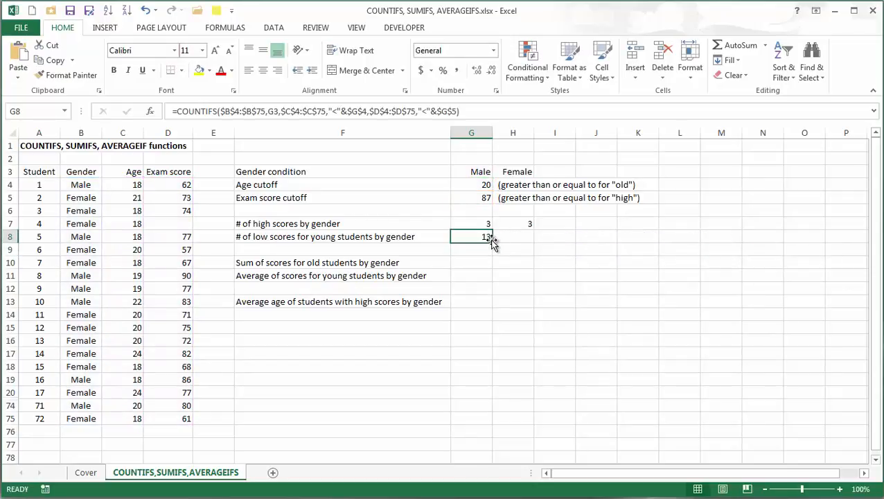
pyautogui.moveTo(491, 242); pyautogui.dragTo(535, 239)
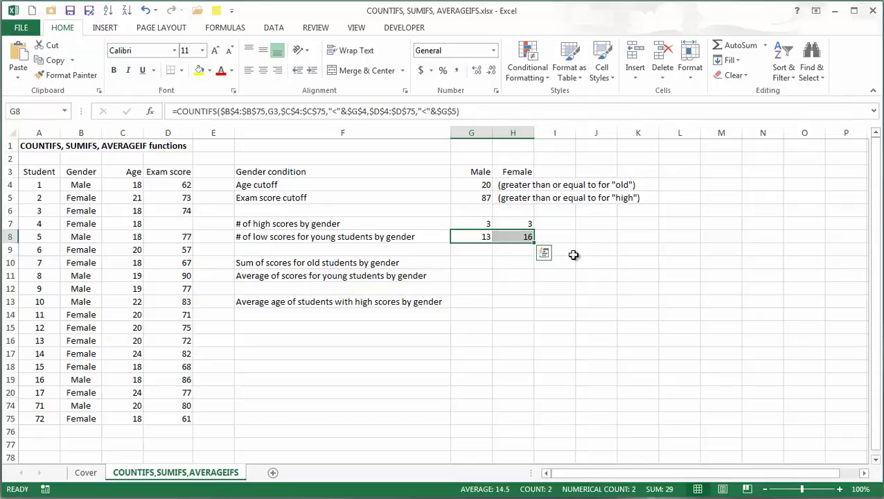
# Step: Begin a SUMIFS formula in G10 with the exam score range $D$4:$D$75 as the sum range
pyautogui.click(462, 265)
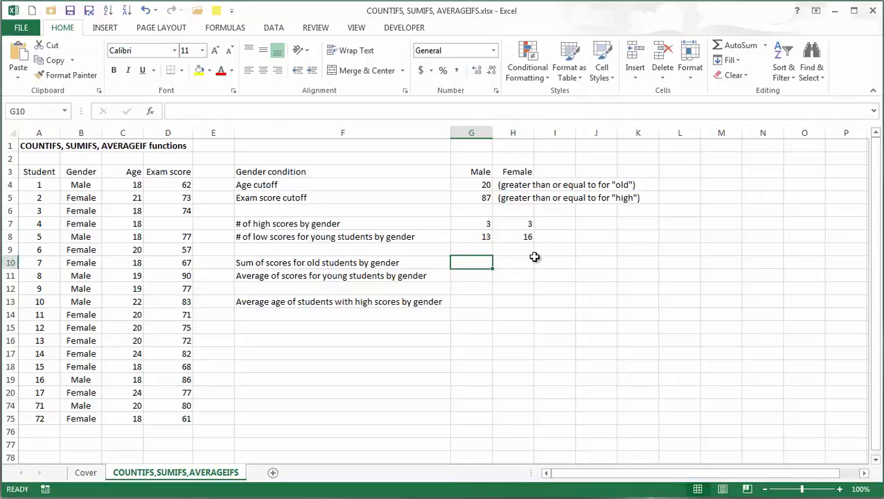
pyautogui.write('=su')
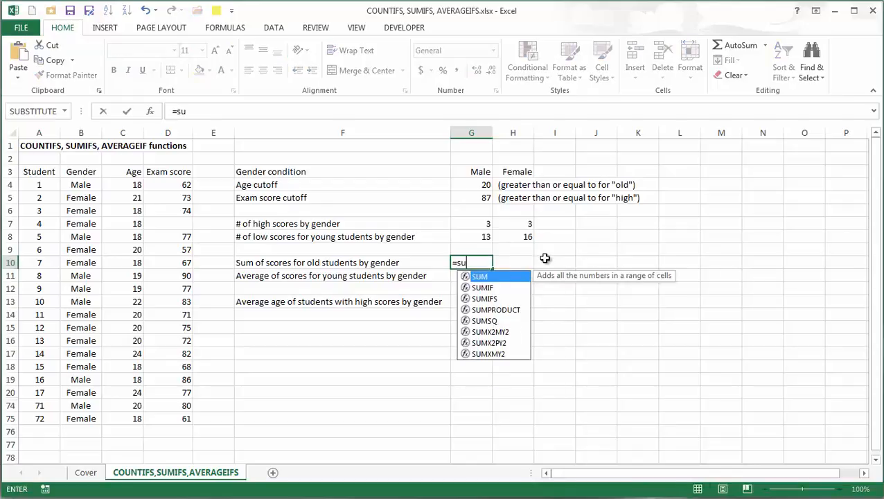
pyautogui.write('mifs(')
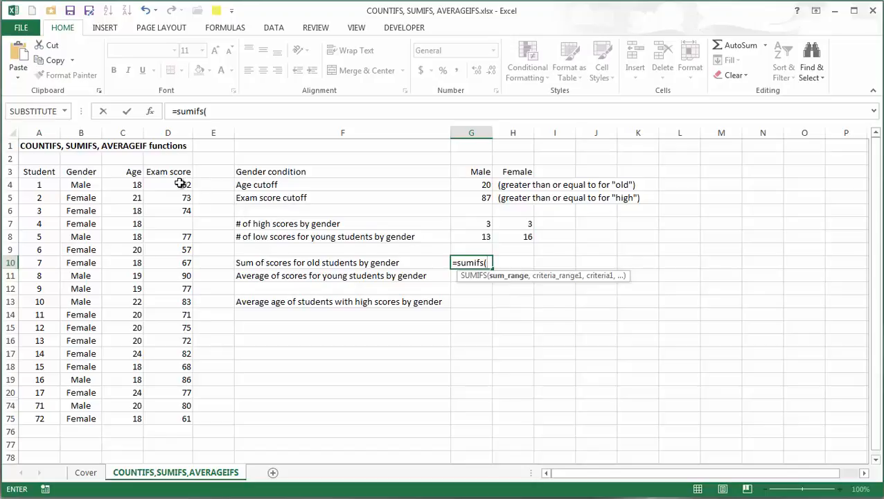
pyautogui.click(182, 185)
pyautogui.keyDown('shift'); pyautogui.click(176, 417); pyautogui.keyUp('shift')
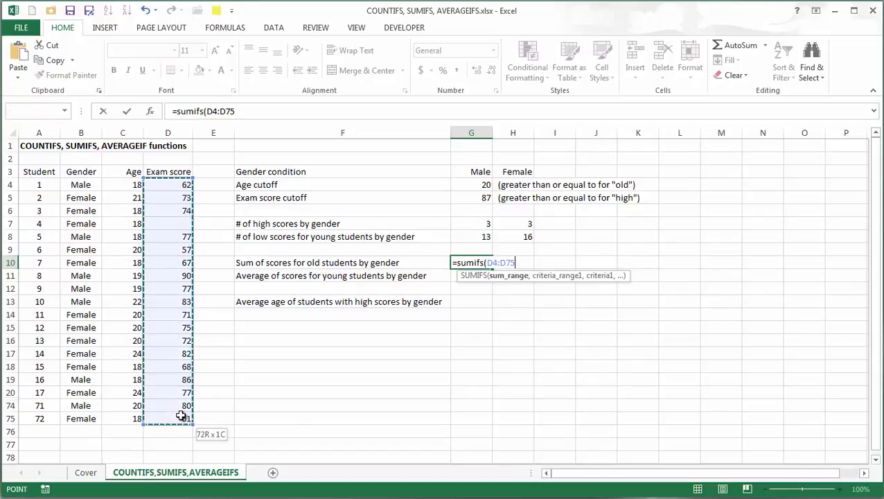
pyautogui.press('F4')
pyautogui.write(',')
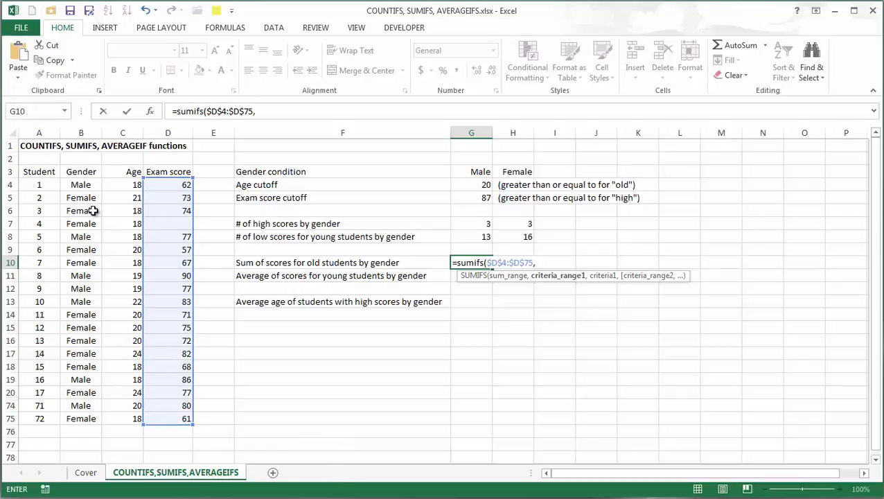
# Step: Add the gender range $B$4:$B$75 with criterion G3 to the G10 SUMIFS formula
pyautogui.click(81, 182)
pyautogui.keyDown('shift'); pyautogui.click(73, 417); pyautogui.keyUp('shift')
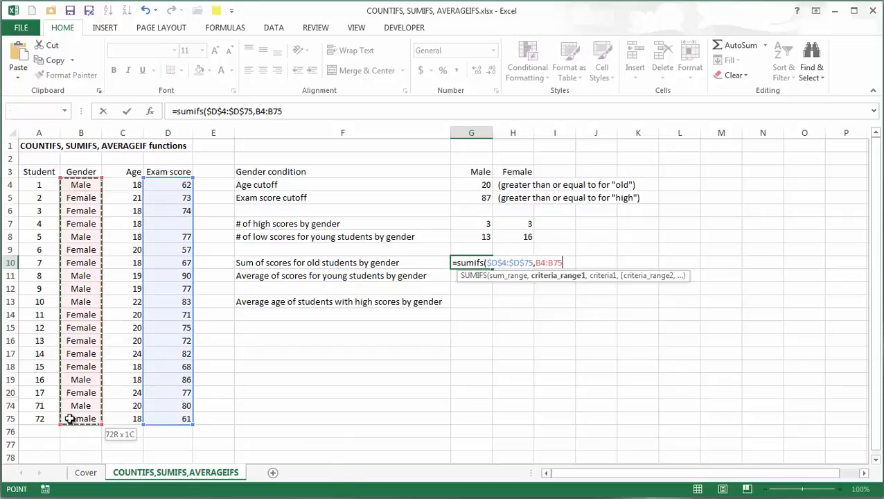
pyautogui.press('F4')
pyautogui.write(',')
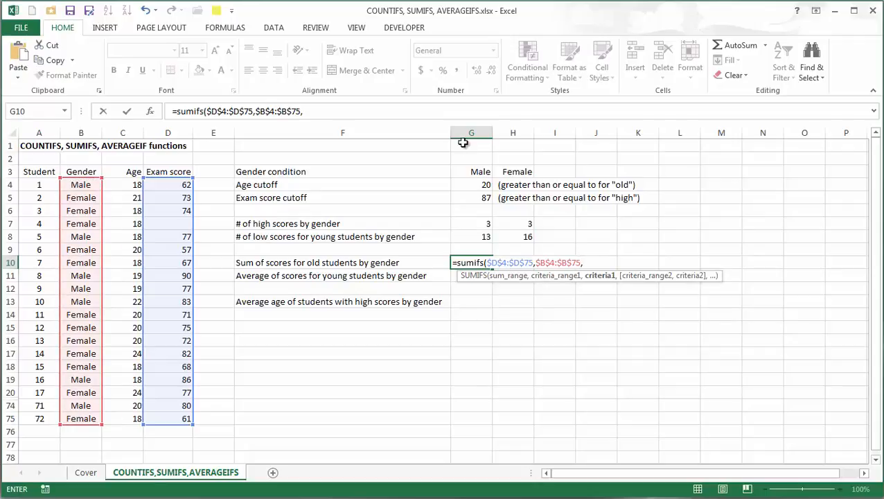
pyautogui.click(480, 175)
pyautogui.write(',')
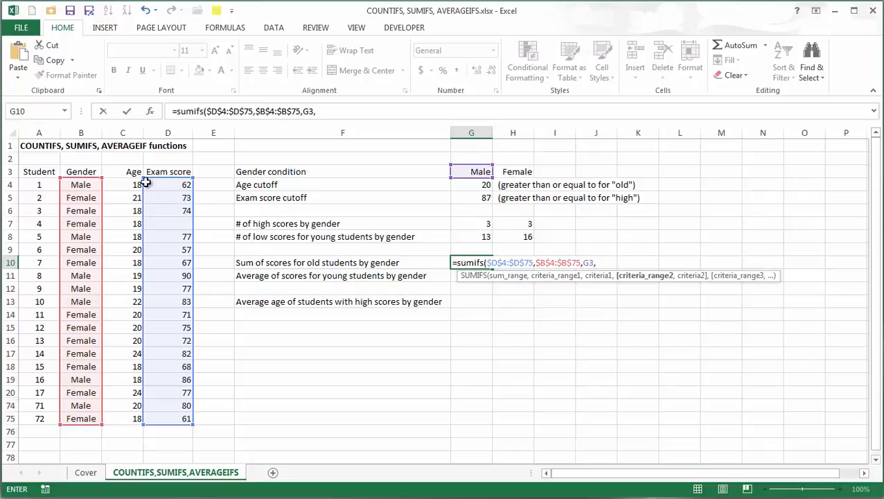
# Step: Complete the G10 formula with age range $C$4:$C$75 and criterion ">="&$G$4, and copy it across to H10
pyautogui.moveTo(132, 183); pyautogui.dragTo(135, 411)
pyautogui.press('F4')
pyautogui.write(',">="&')
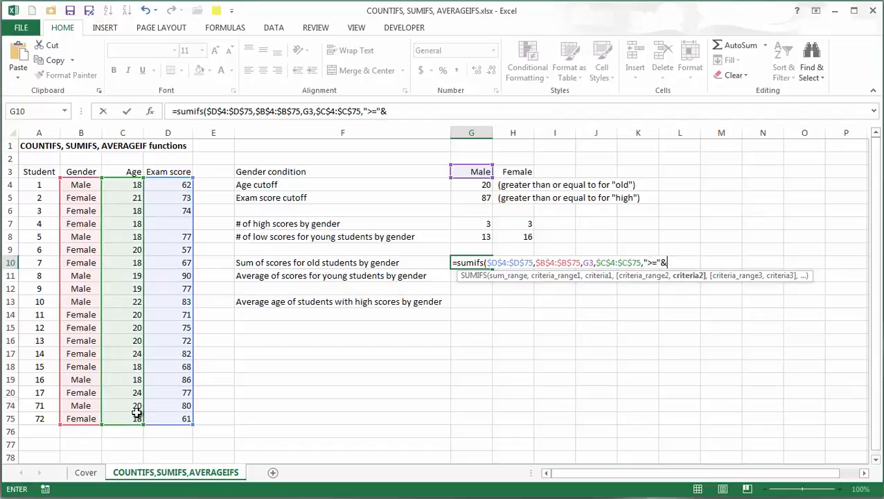
pyautogui.click(480, 184)
pyautogui.press('F4')
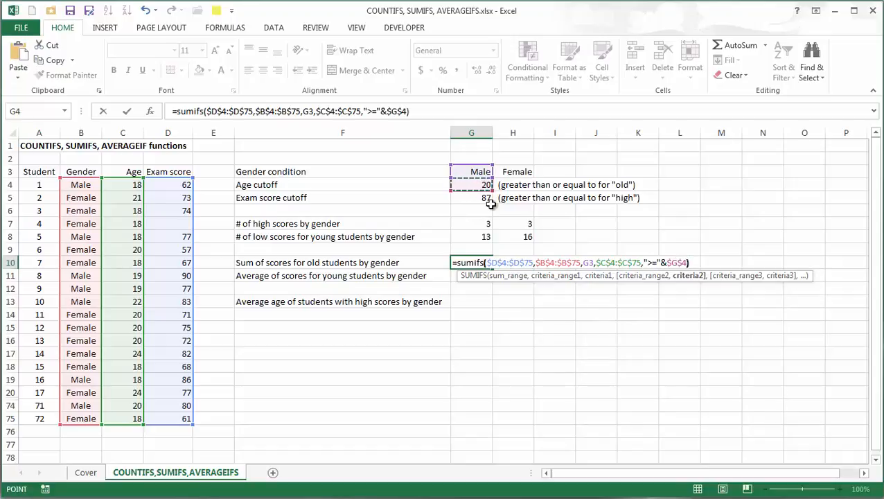
pyautogui.write(')')
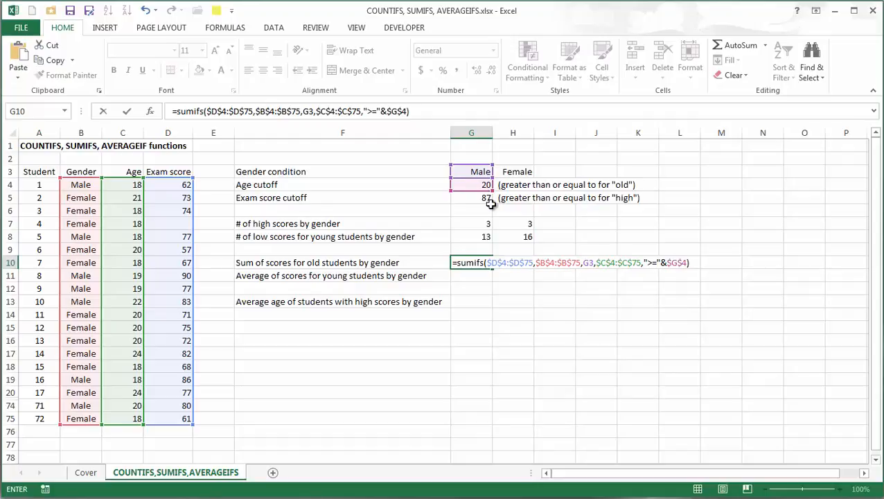
pyautogui.press('Return')
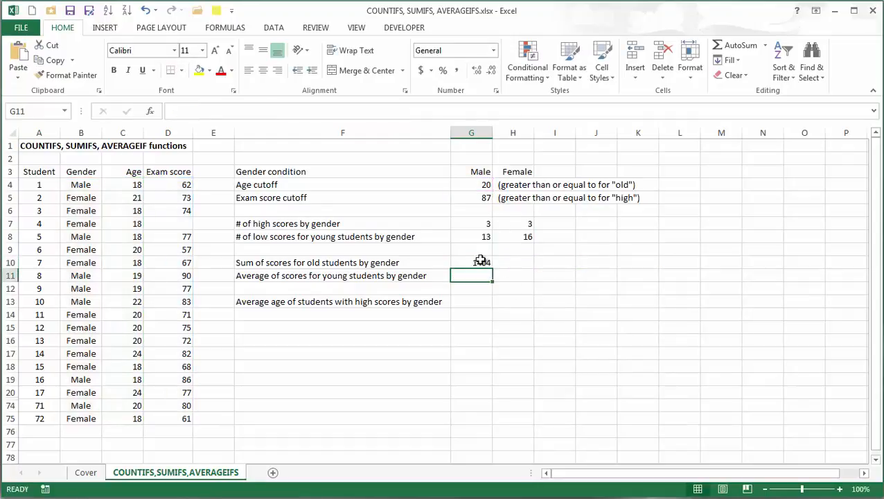
pyautogui.click(482, 261)
pyautogui.moveTo(492, 268); pyautogui.dragTo(521, 265)
# Step: Begin an AVERAGEIFS formula in G11 with the exam score range $D$4:$D$75 as the average range
pyautogui.click(468, 275)
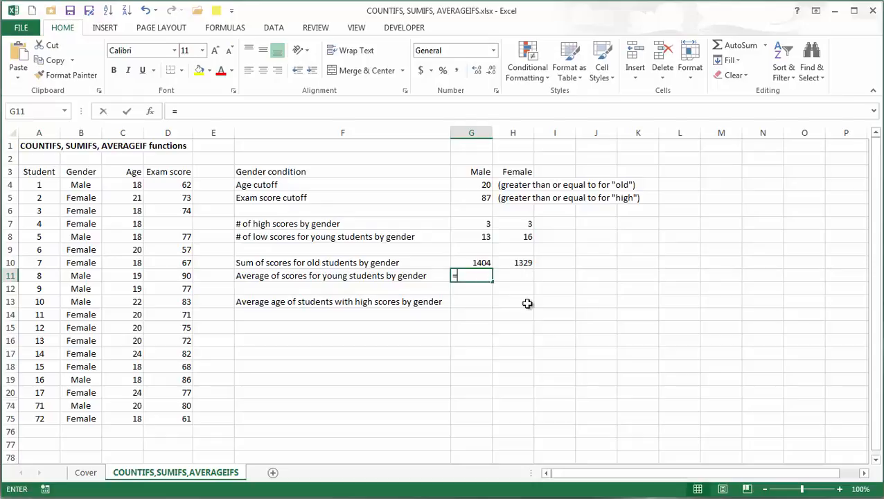
pyautogui.write('=average')
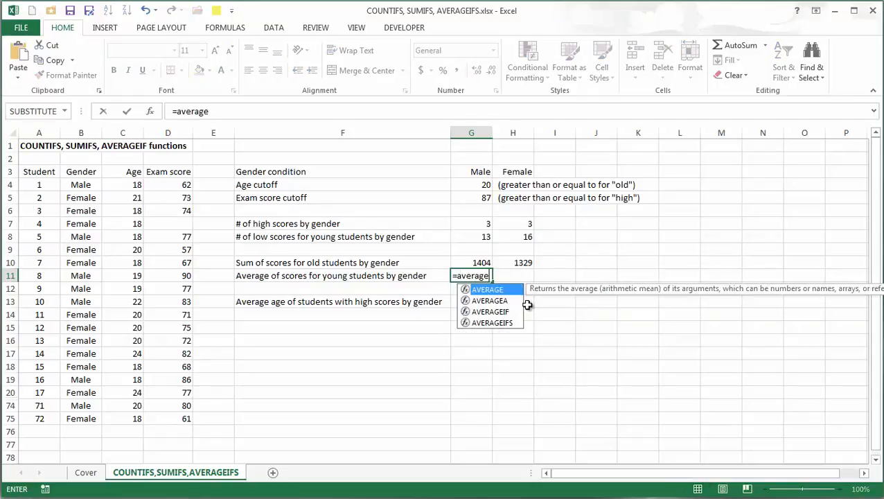
pyautogui.write('ifs(')
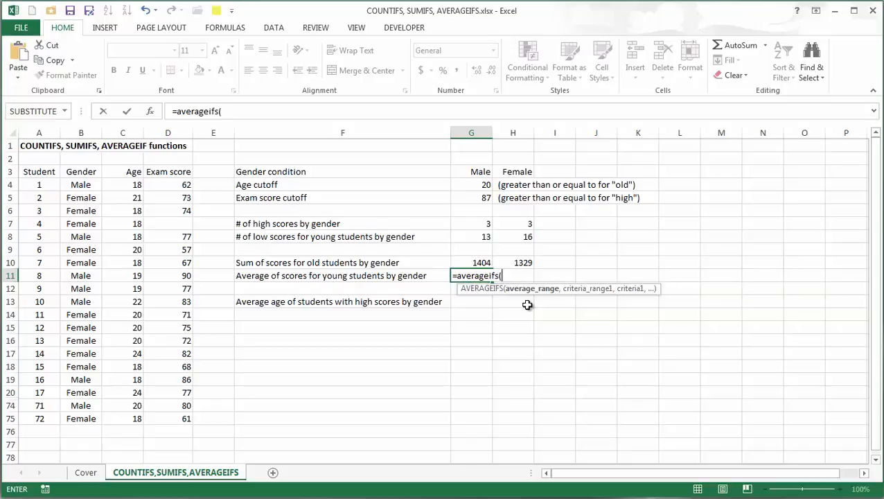
pyautogui.click(185, 183)
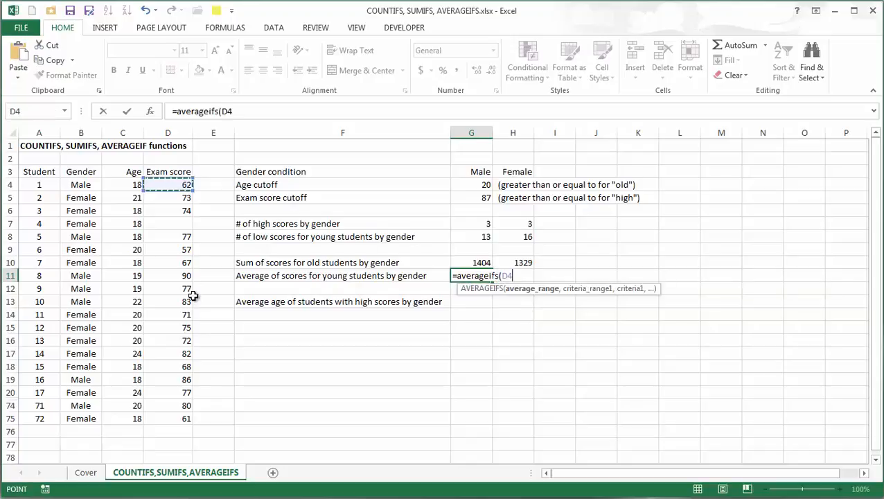
pyautogui.keyDown('shift'); pyautogui.click(178, 419); pyautogui.keyUp('shift')
pyautogui.press('F4')
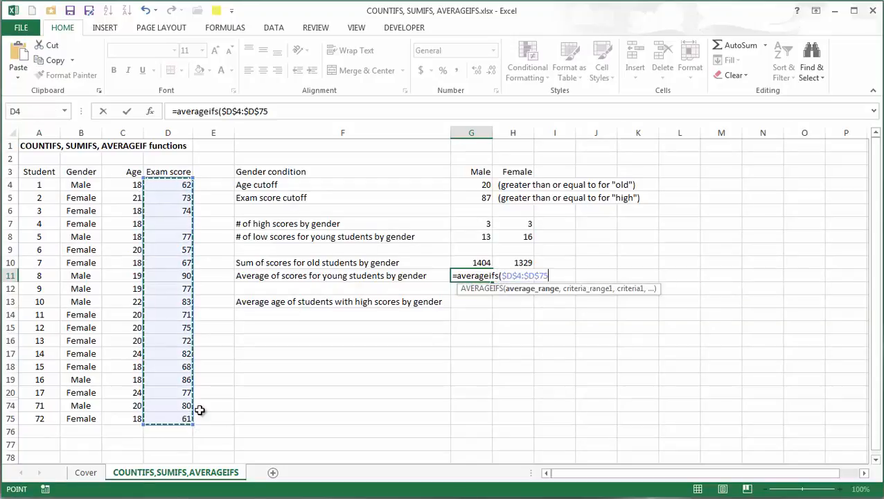
pyautogui.write(',')
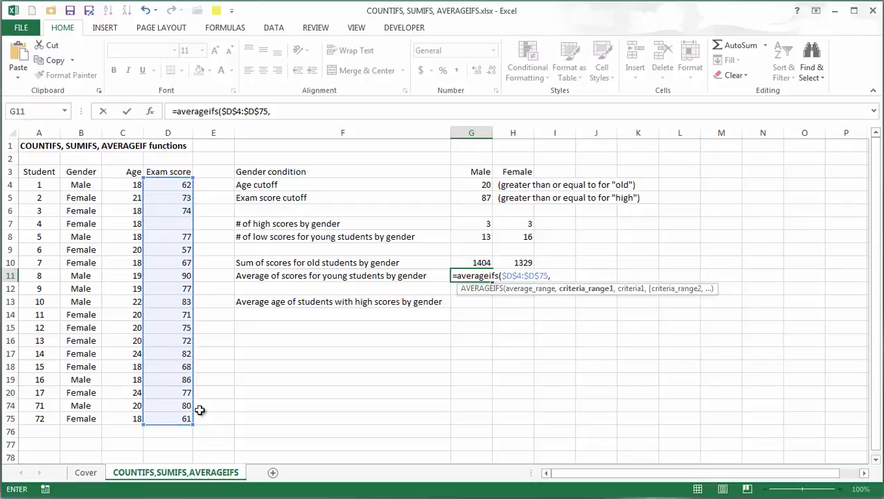
# Step: Add the gender range $B$4:$B$75 with criterion G3 to the G11 AVERAGEIFS formula
pyautogui.click(76, 184)
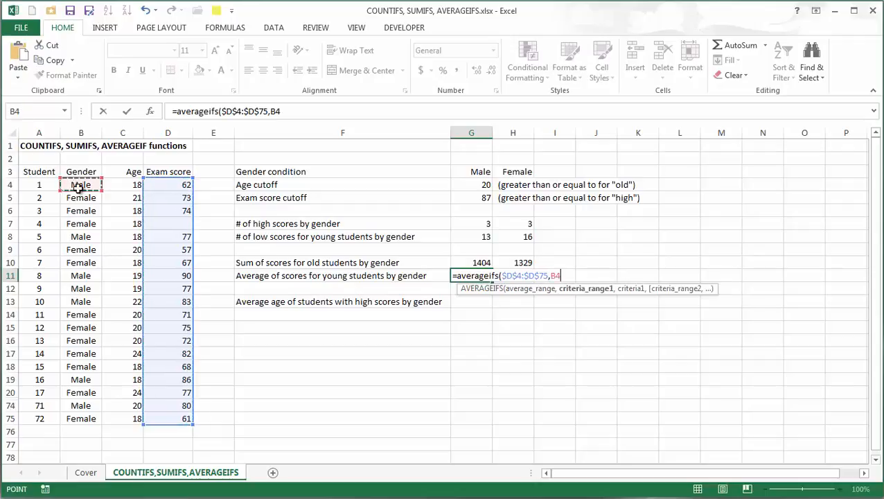
pyautogui.keyDown('shift'); pyautogui.click(87, 419); pyautogui.keyUp('shift')
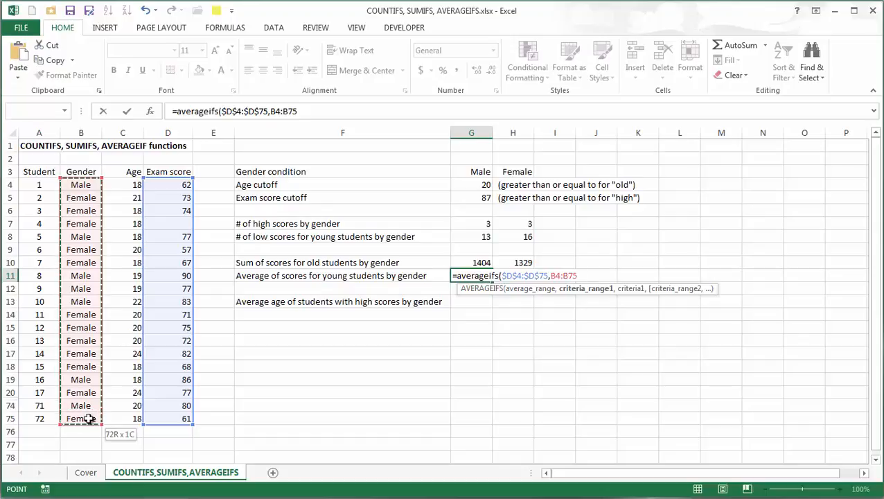
pyautogui.press('F4')
pyautogui.write(',')
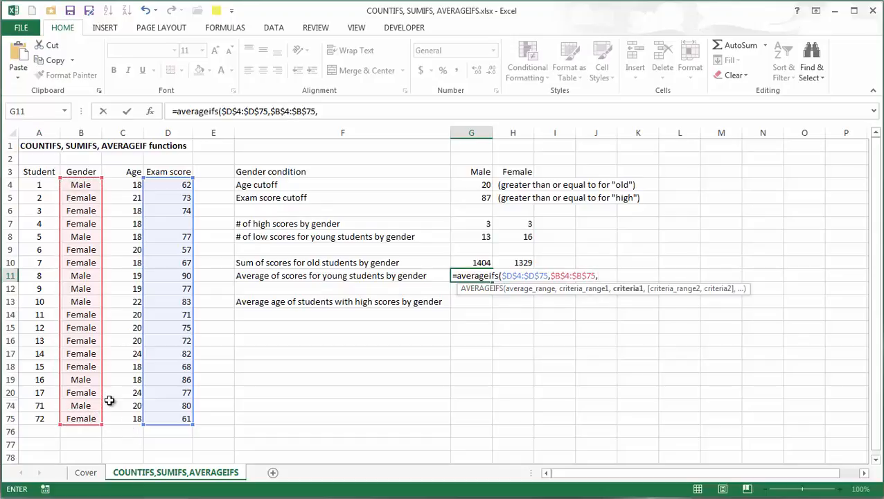
pyautogui.click(476, 170)
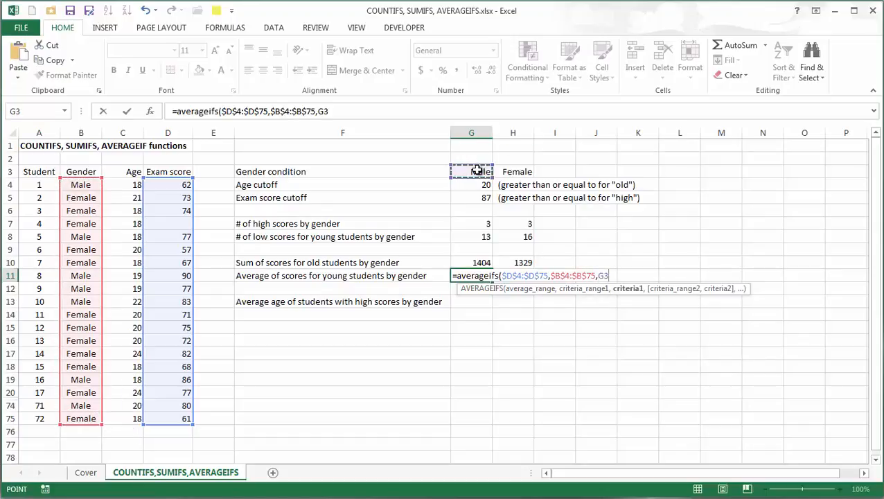
pyautogui.write(',')
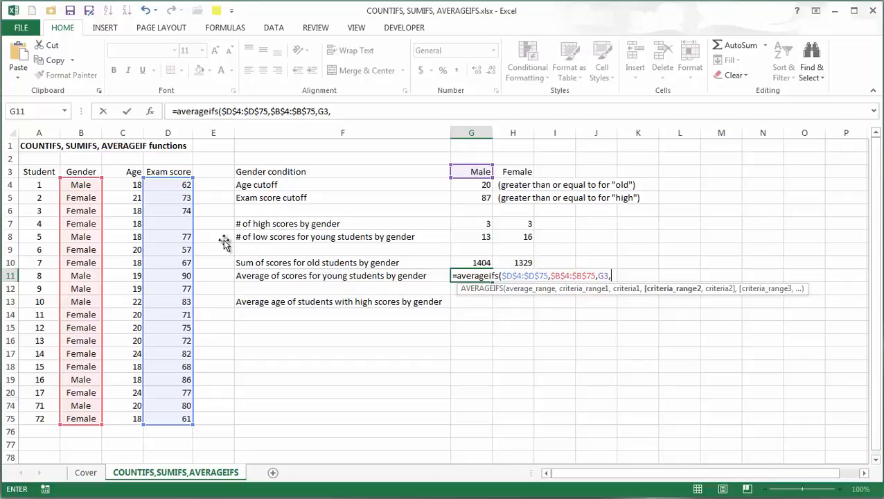
# Step: Complete the G11 formula with age range $C$4:$C$75 and criterion "<"&$G$4, and copy it across to H11
pyautogui.click(130, 184)
pyautogui.keyDown('shift'); pyautogui.click(130, 416); pyautogui.keyUp('shift')
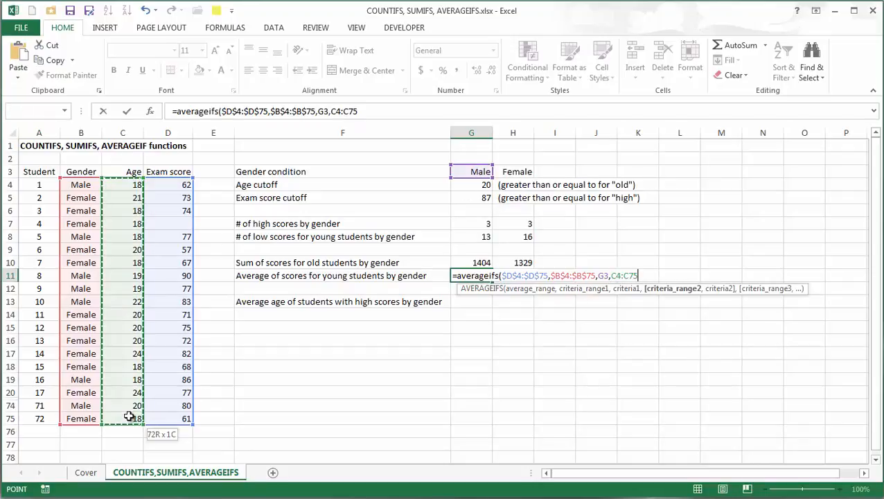
pyautogui.press('F4')
pyautogui.write(',"<')
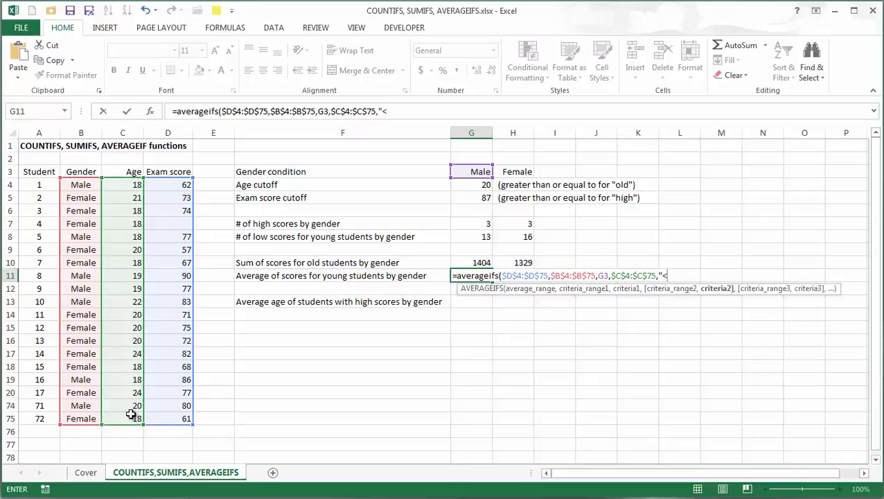
pyautogui.write('"&')
pyautogui.click(485, 185)
pyautogui.press('F4')
pyautogui.write(')')
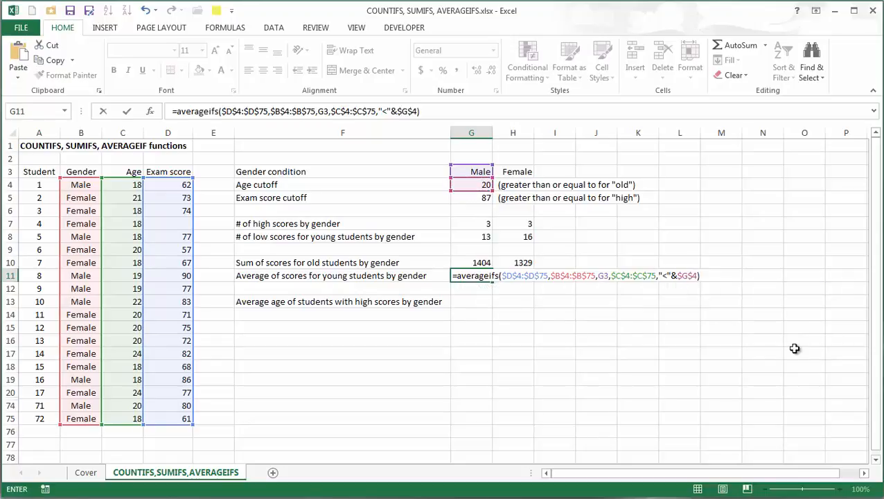
pyautogui.press('Return')
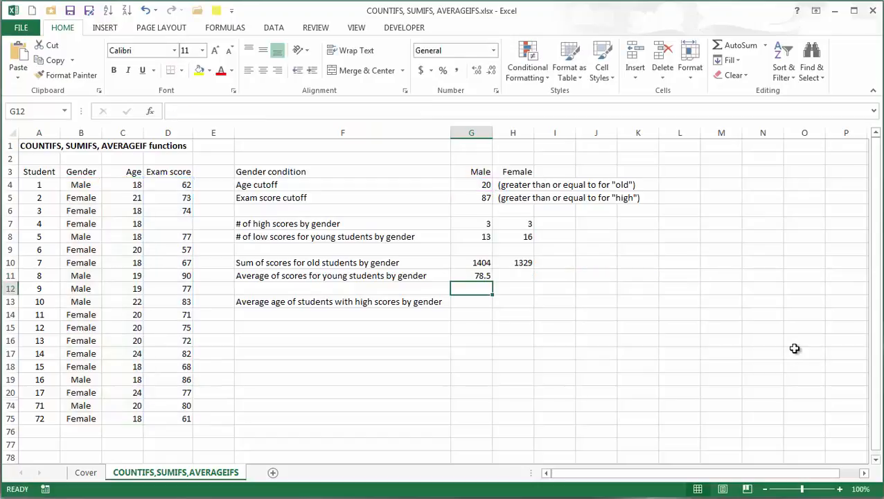
pyautogui.click(488, 277)
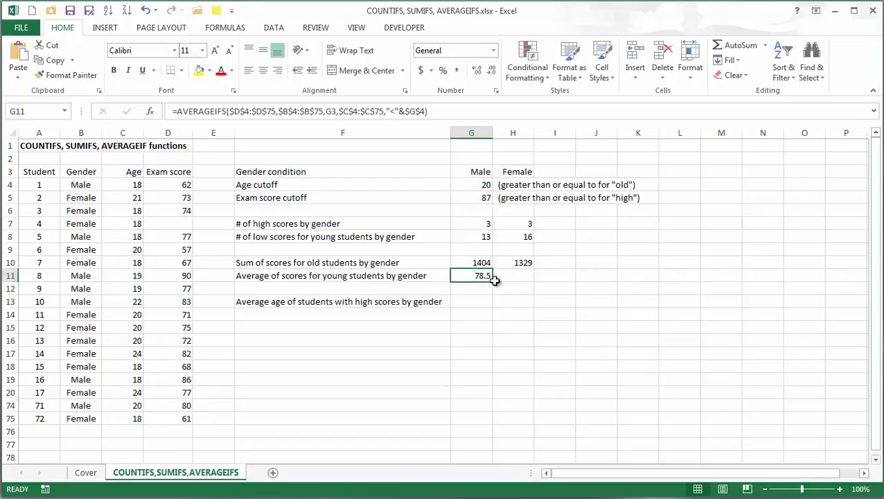
pyautogui.moveTo(492, 281); pyautogui.dragTo(530, 279)
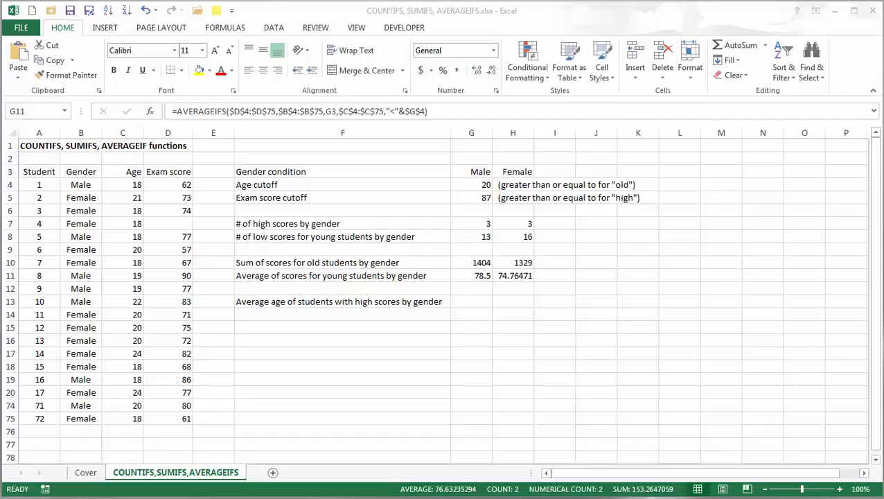
# Step: Begin an AVERAGEIFS formula in G13 with the age range $C$4:$C$75 as the average range
pyautogui.click(481, 301)
pyautogui.write('=a')
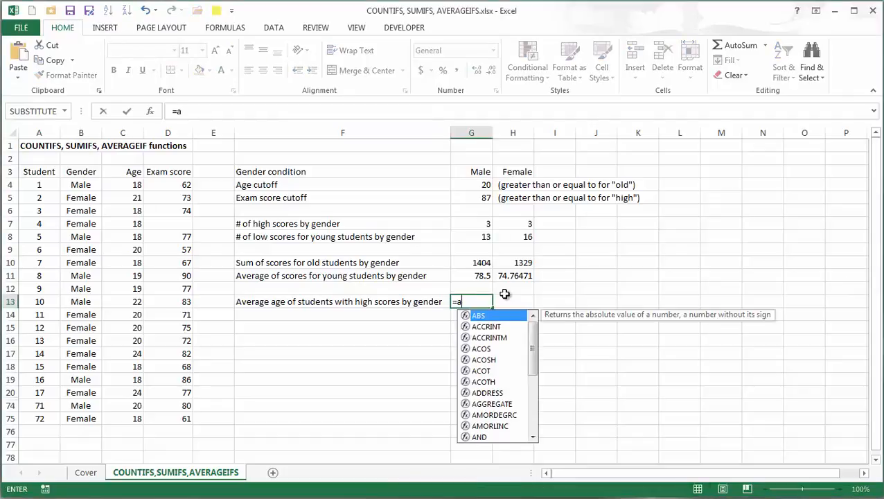
pyautogui.write('verageif')
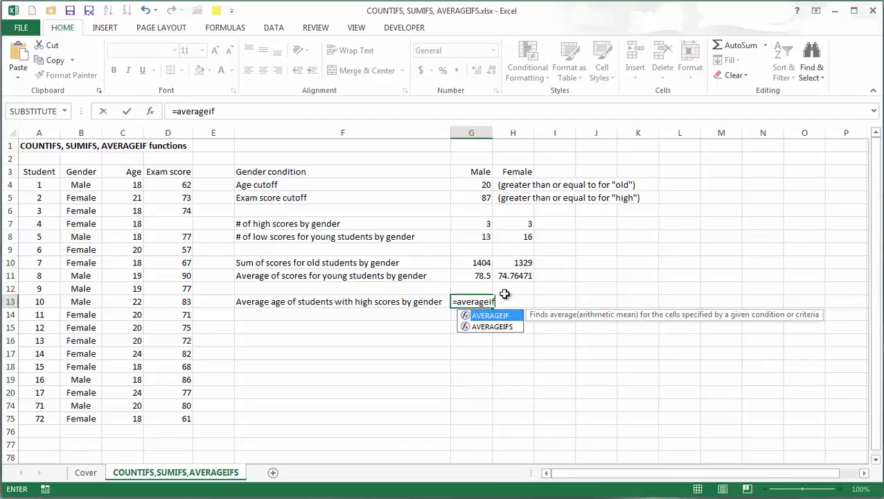
pyautogui.write('s(')
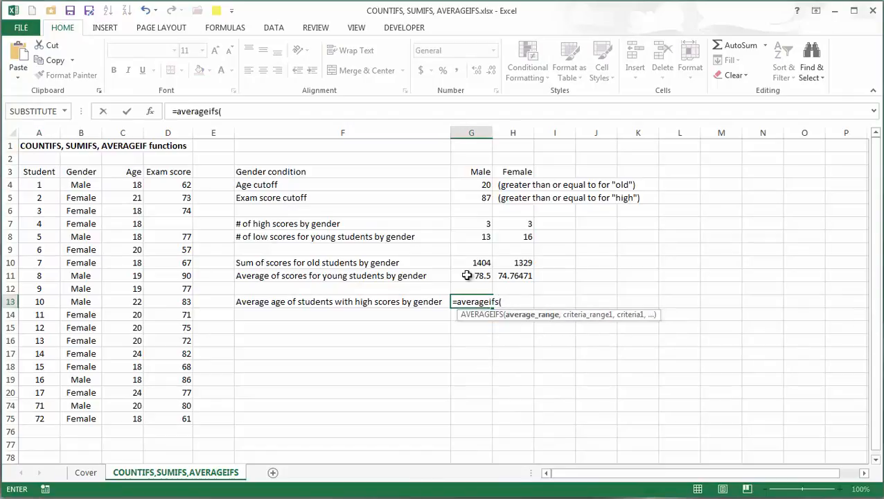
pyautogui.click(132, 185)
pyautogui.moveTo(130, 414); pyautogui.dragTo(130, 413)
pyautogui.press('F4')
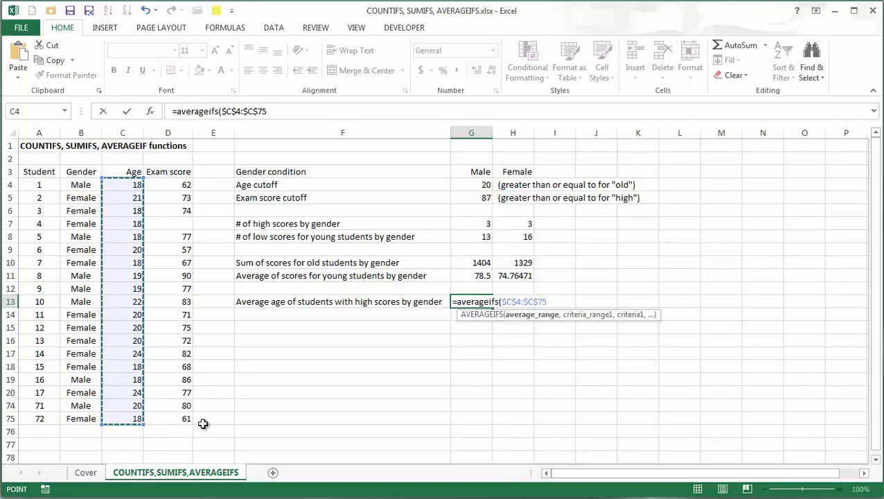
# Step: Add the gender range $B$4:$B$75 with criterion G3 to the G13 AVERAGEIFS formula
pyautogui.write(',')
pyautogui.click(68, 184)
pyautogui.moveTo(73, 415); pyautogui.dragTo(74, 417)
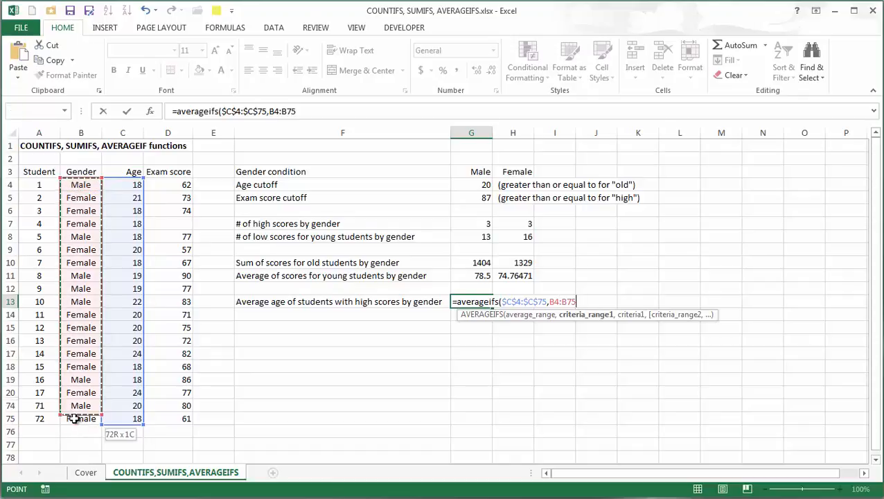
pyautogui.press('F4')
pyautogui.write(',')
pyautogui.click(480, 171)
pyautogui.write(',')
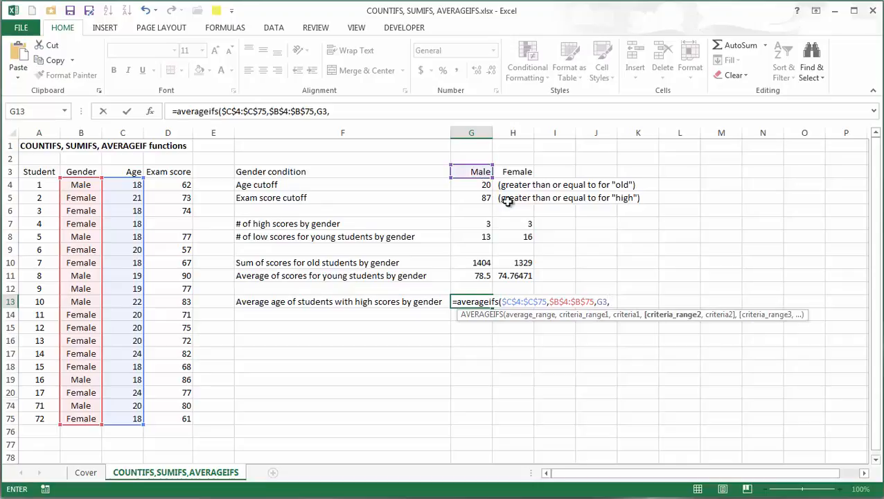
# Step: Complete the G13 formula with exam score range $D$4:$D$75 and criterion ">="&$G$5, and copy it across to H13
pyautogui.click(177, 185)
pyautogui.keyDown('shift'); pyautogui.click(180, 416); pyautogui.keyUp('shift')
pyautogui.press('F4')
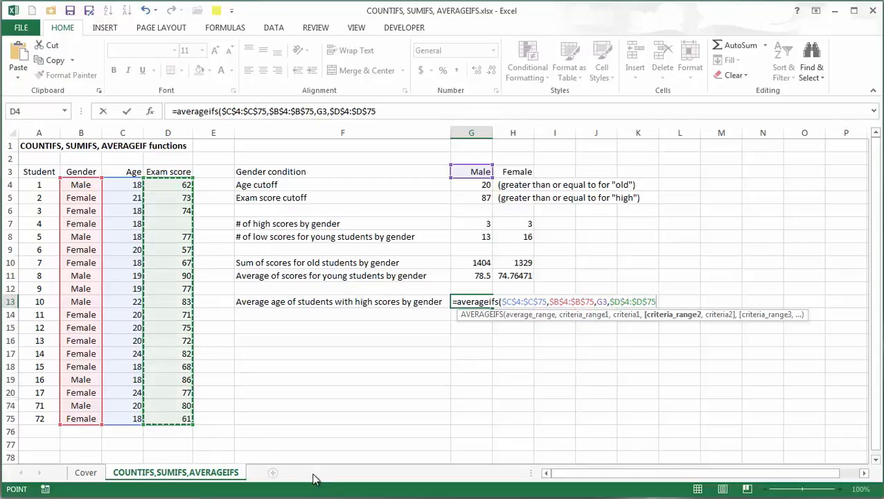
pyautogui.write(',">="&')
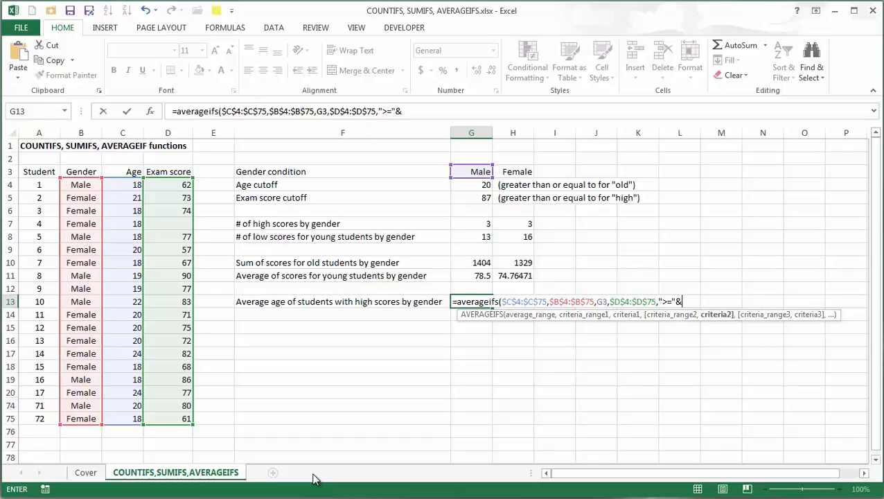
pyautogui.click(484, 198)
pyautogui.press('F4')
pyautogui.write(')')
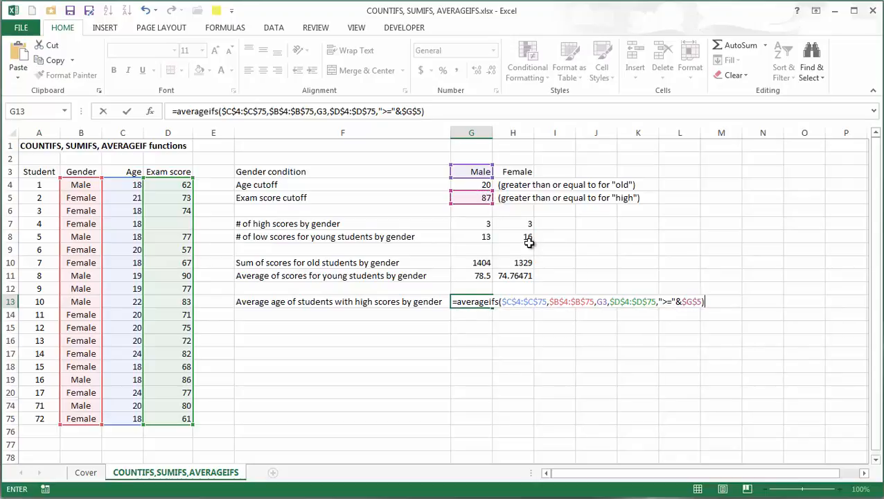
pyautogui.press('Return')
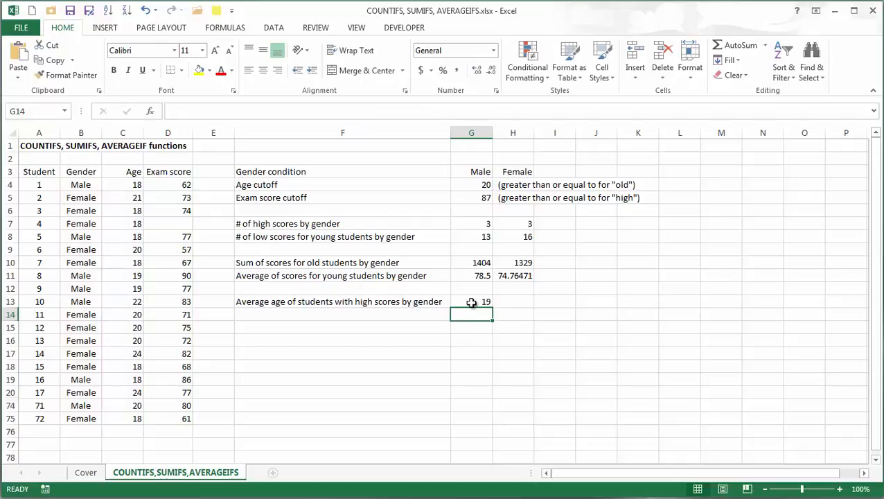
pyautogui.click(471, 303)
pyautogui.moveTo(492, 308); pyautogui.dragTo(521, 305)
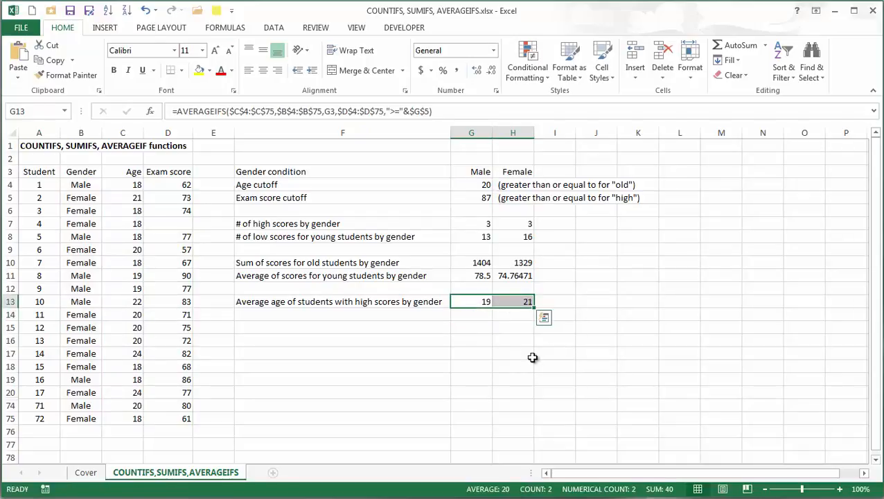